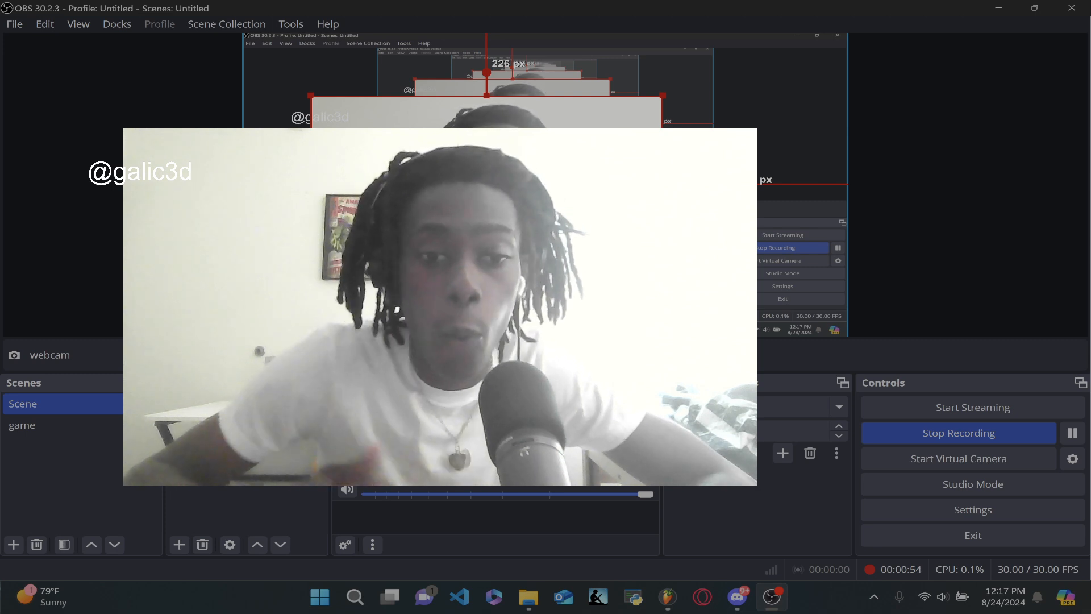
Shrink the webcam source and place it in the upper-left corner of the scene
{"action": "left_click_drag", "start_coordinate": [663, 273], "coordinate": [500, 191]}
{"action": "left_click_drag", "start_coordinate": [428, 144], "coordinate": [376, 89]}
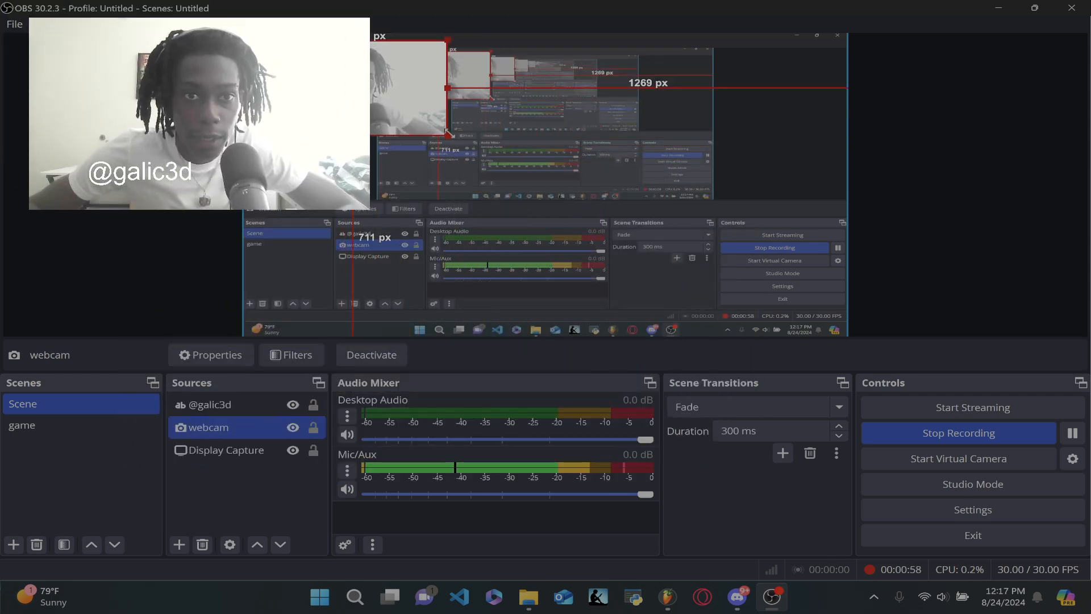
{"action": "left_click_drag", "start_coordinate": [448, 136], "coordinate": [441, 128]}
Switch to FL Studio and set the piano roll's scale highlighting to root note C with the Major (Ionian) scale
{"action": "key", "text": "alt+Tab"}
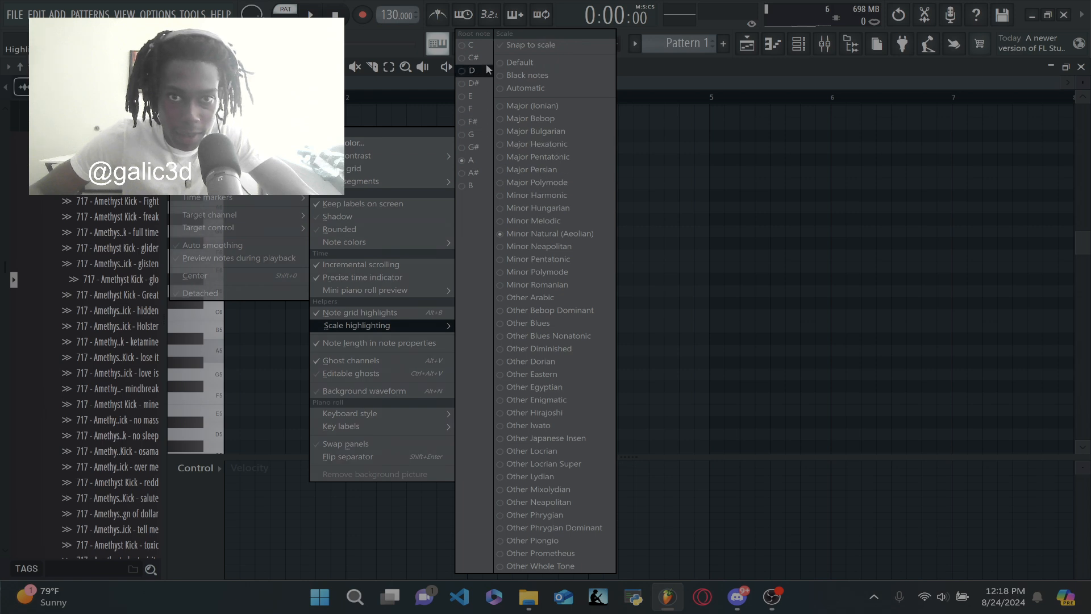
{"action": "left_click", "coordinate": [458, 57]}
{"action": "left_click", "coordinate": [175, 67]}
{"action": "mouse_move", "coordinate": [196, 132]}
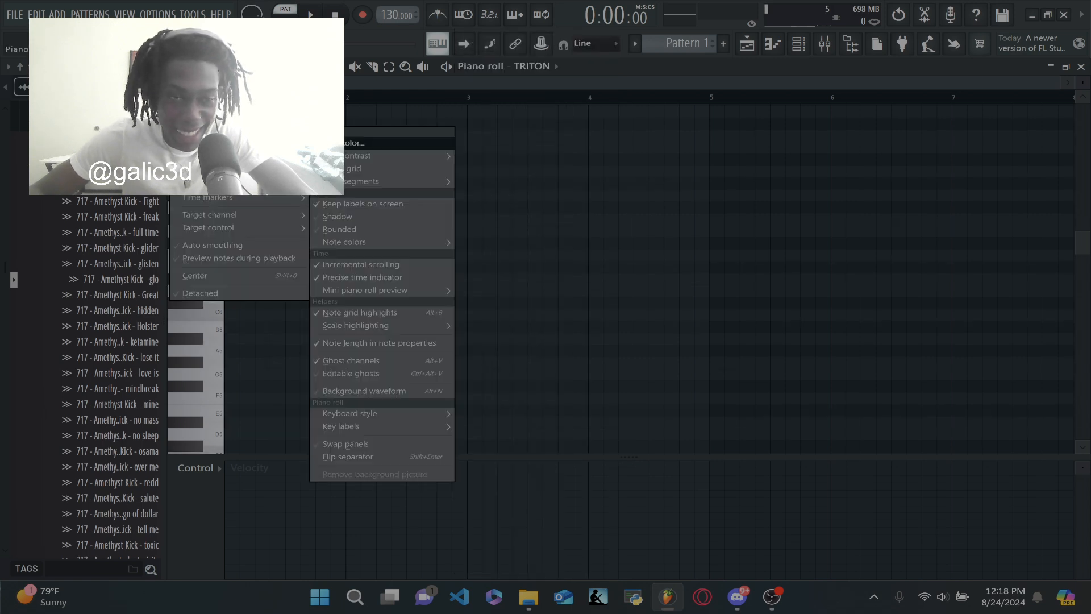
{"action": "mouse_move", "coordinate": [196, 83]}
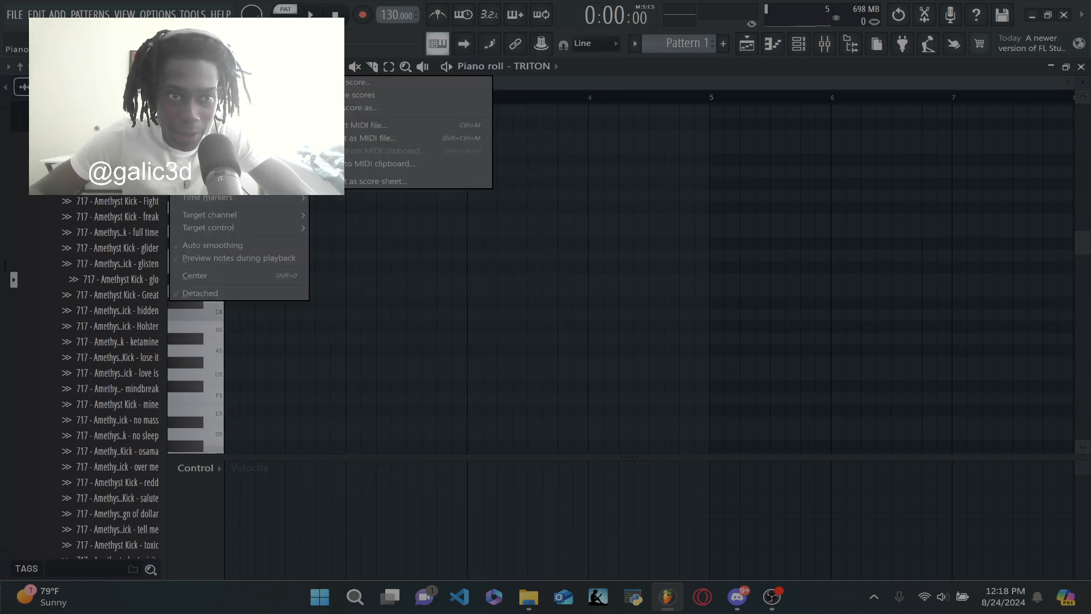
{"action": "mouse_move", "coordinate": [359, 320]}
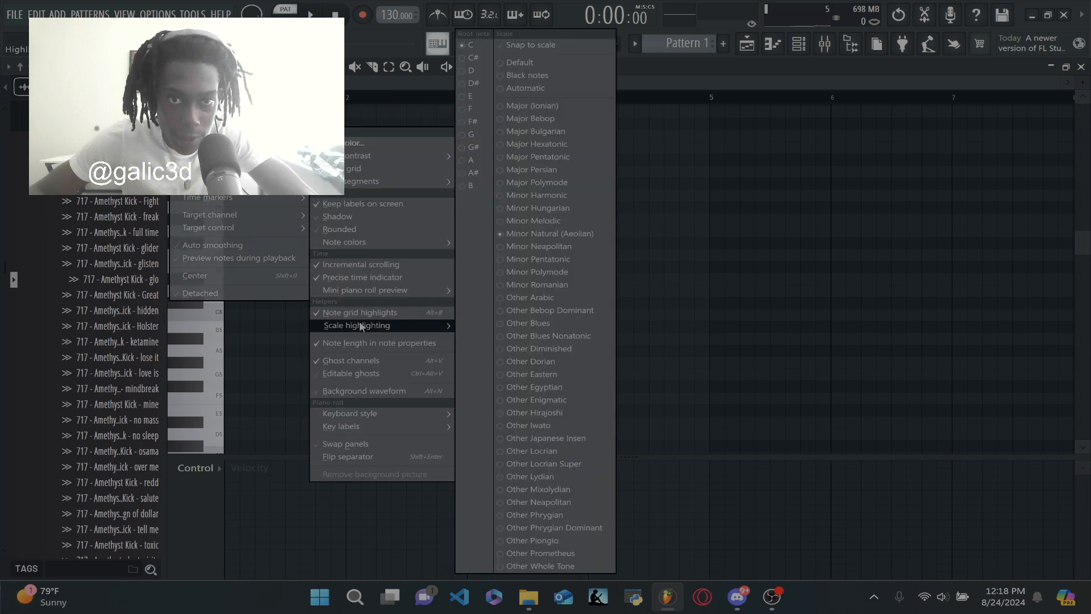
{"action": "left_click", "coordinate": [528, 106]}
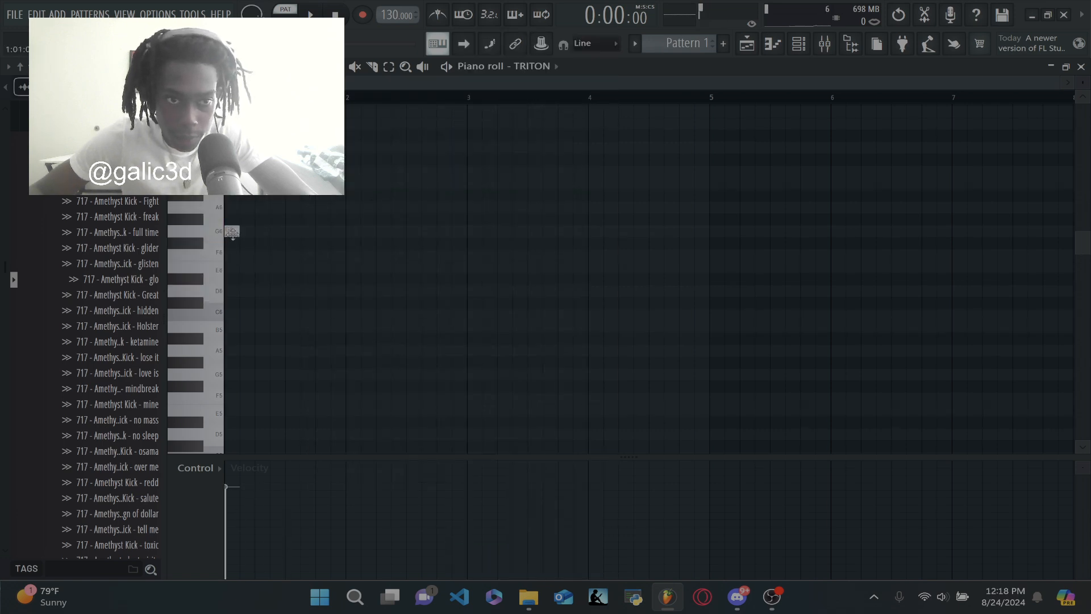
{"action": "left_click_drag", "start_coordinate": [278, 341], "coordinate": [225, 329]}
Try the *Honkey-Tonk program on the TRITON channel, close the plugin and stop playback
{"action": "left_click", "coordinate": [798, 43]}
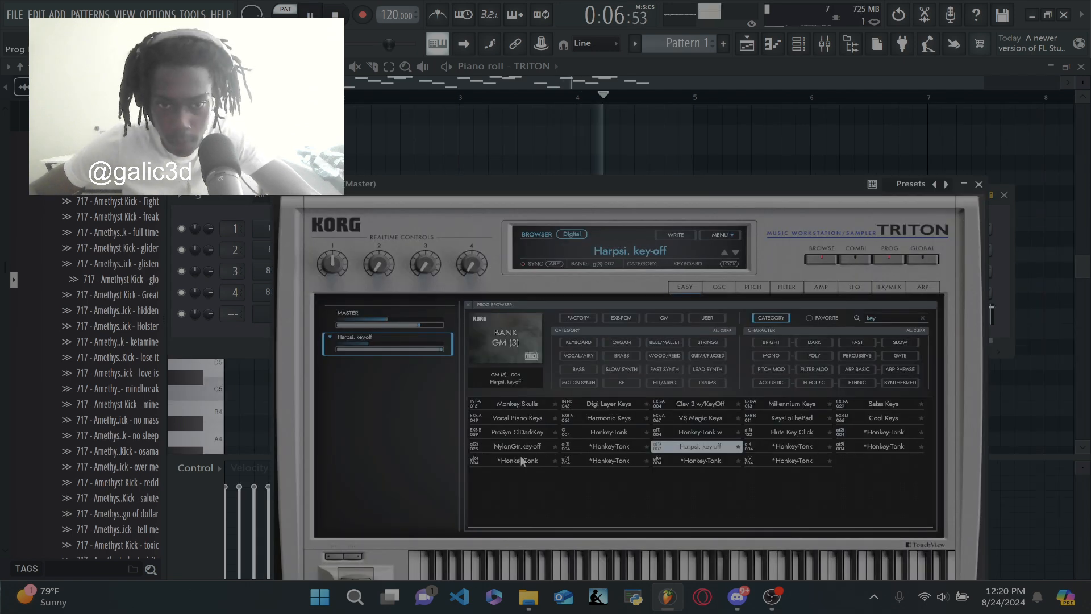
{"action": "left_click", "coordinate": [511, 460]}
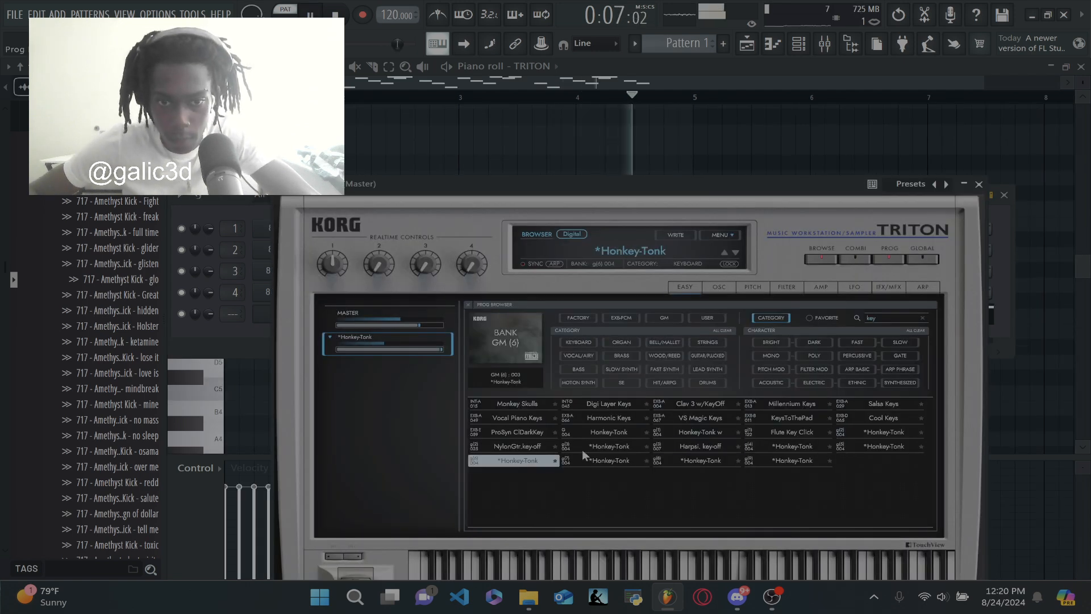
{"action": "left_click", "coordinate": [978, 184]}
{"action": "key", "text": "space"}
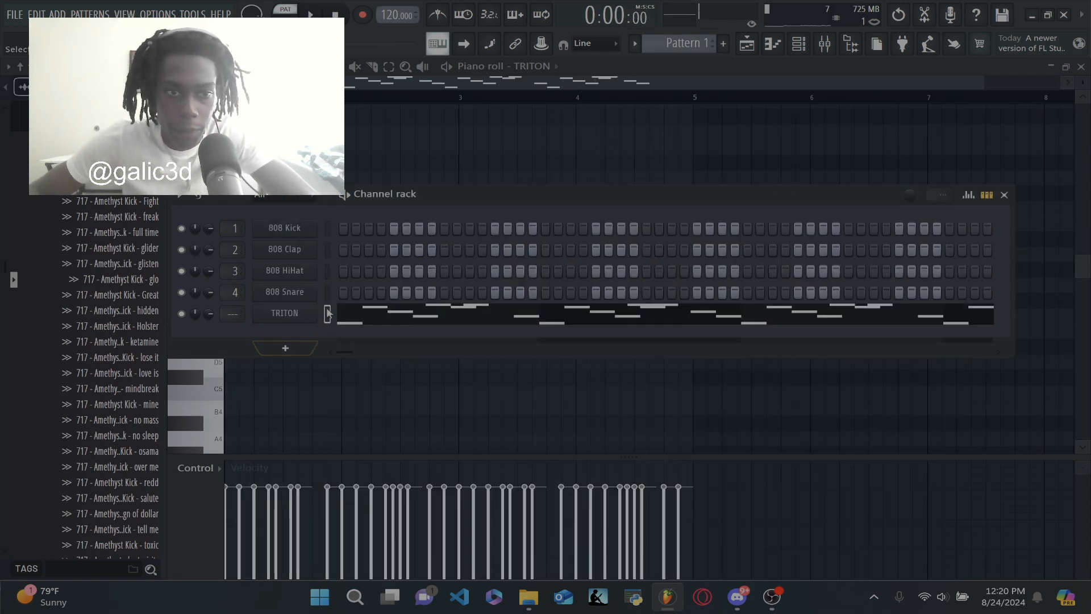
Try to replace the TRITON channel's instrument with Pure Synth Platinum
{"action": "right_click", "coordinate": [293, 313]}
{"action": "mouse_move", "coordinate": [359, 416]}
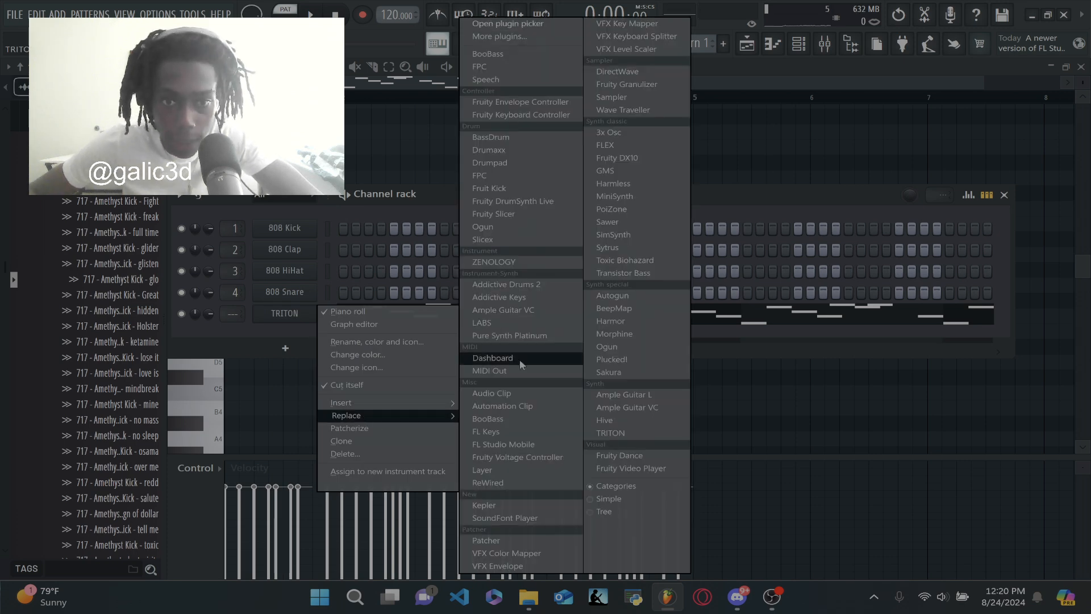
{"action": "left_click", "coordinate": [520, 336]}
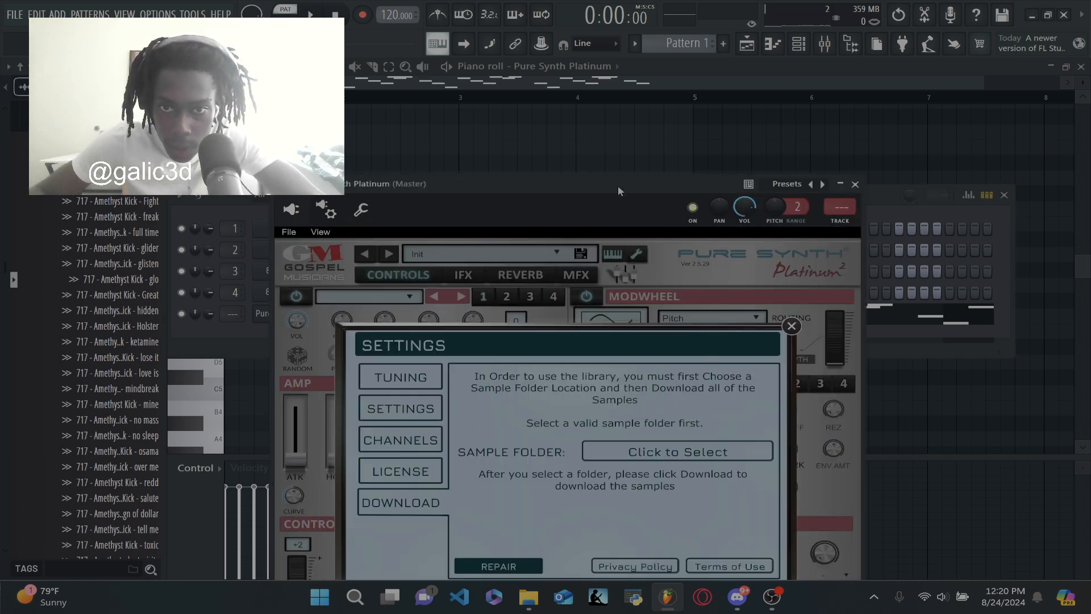
{"action": "left_click_drag", "start_coordinate": [618, 185], "coordinate": [618, 139]}
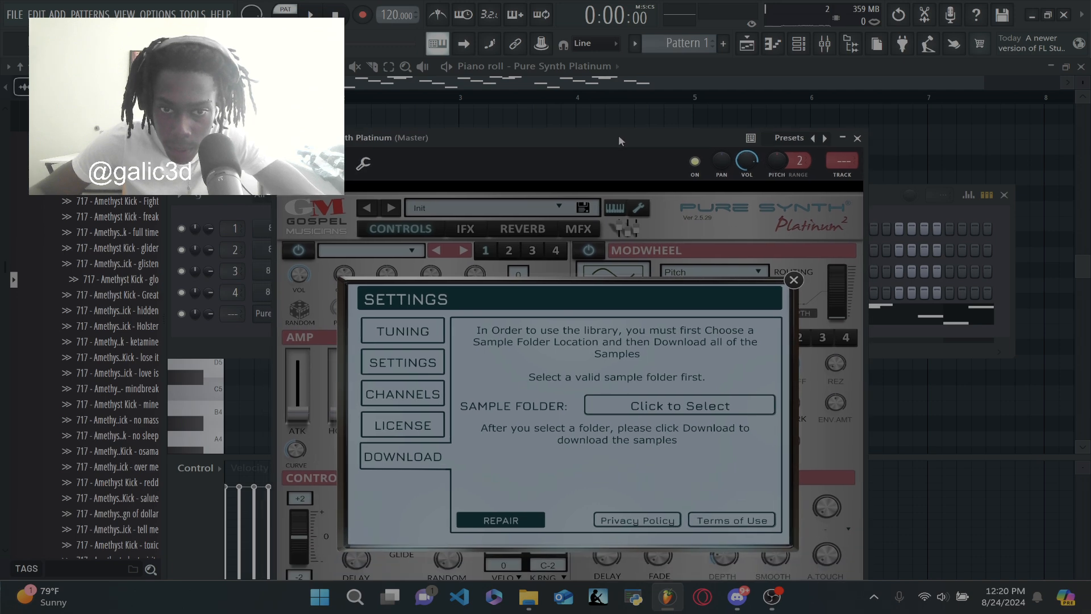
Check Pure Synth Platinum's sample folder selection and preset library, then close the plugin
{"action": "left_click", "coordinate": [658, 406]}
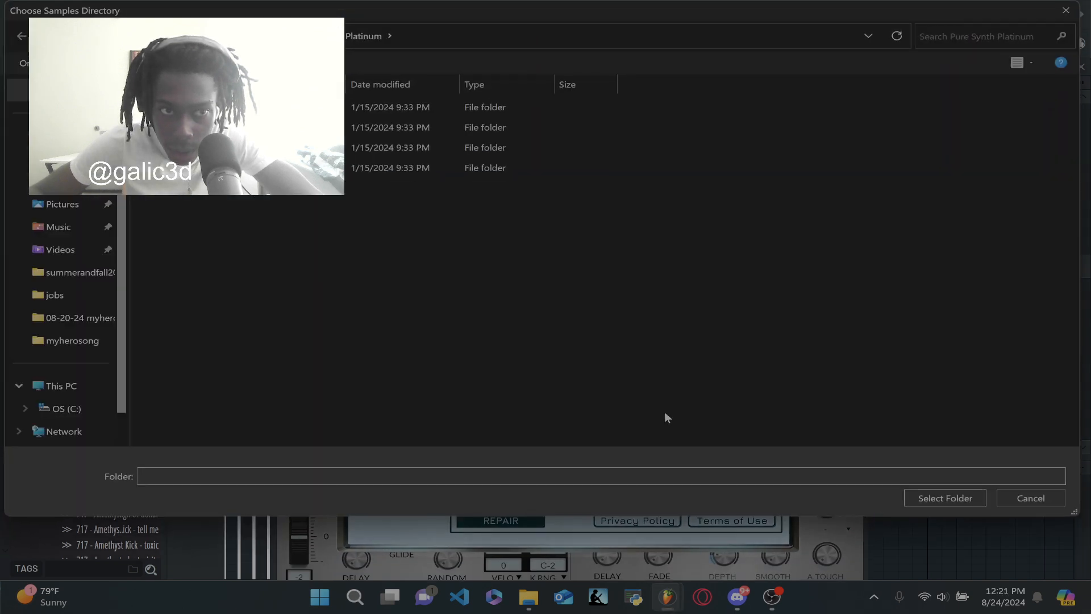
{"action": "left_click", "coordinate": [1017, 498]}
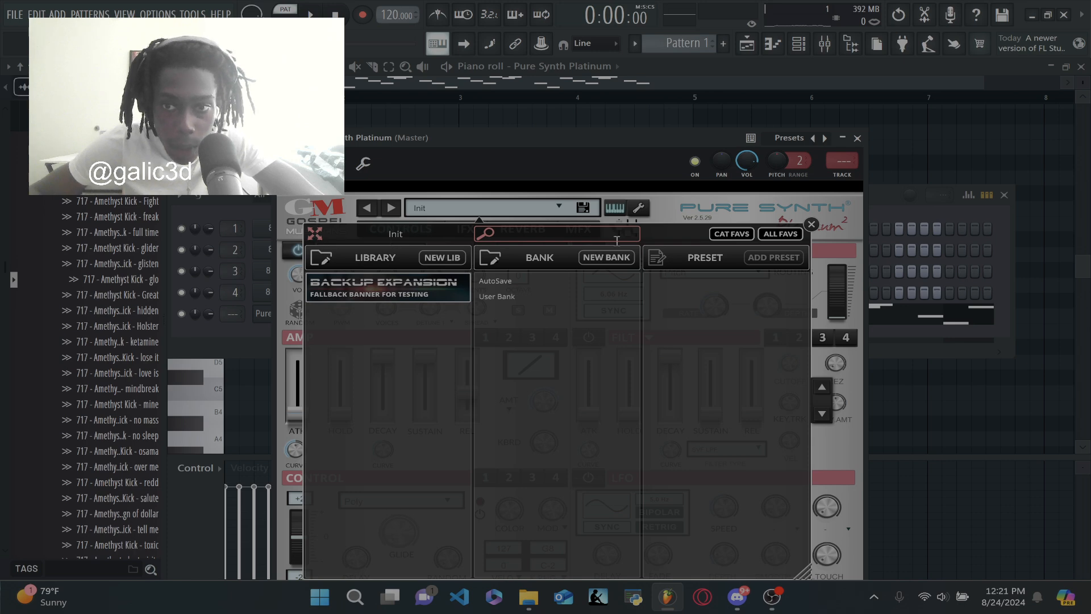
{"action": "left_click", "coordinate": [811, 225]}
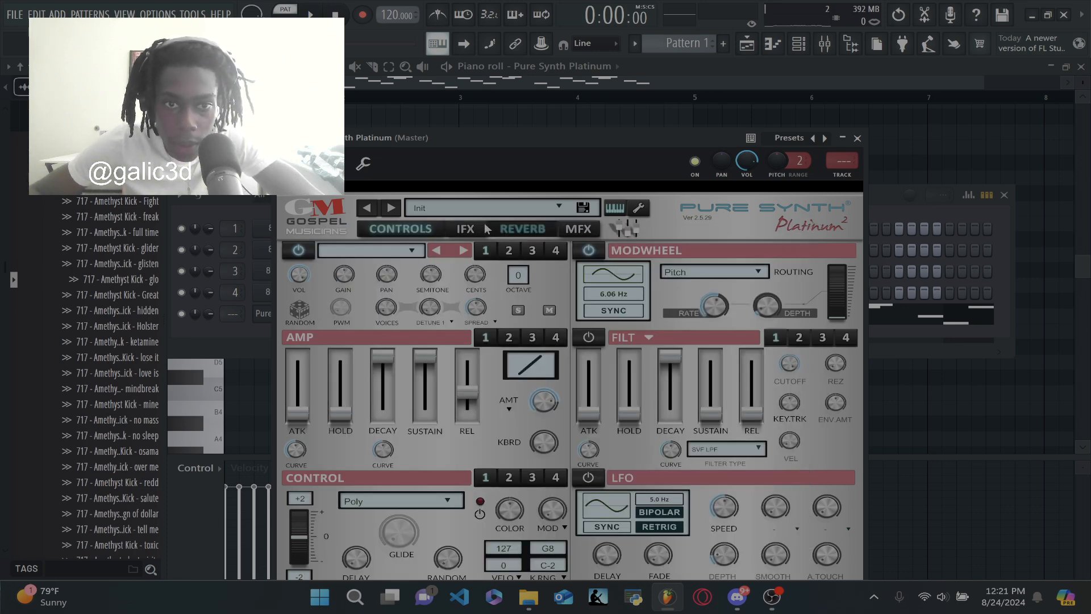
{"action": "left_click", "coordinate": [523, 229]}
{"action": "left_click", "coordinate": [858, 139]}
Replace the Pure Synth Platinum channel with ZENOLOGY and search its tone browser for "key"
{"action": "right_click", "coordinate": [292, 316]}
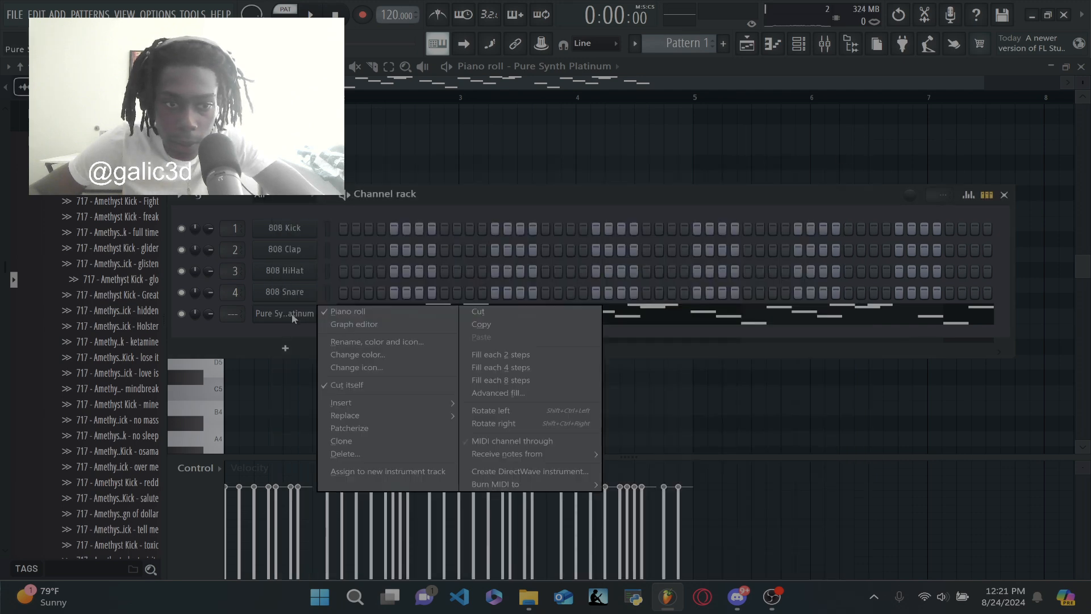
{"action": "mouse_move", "coordinate": [407, 418]}
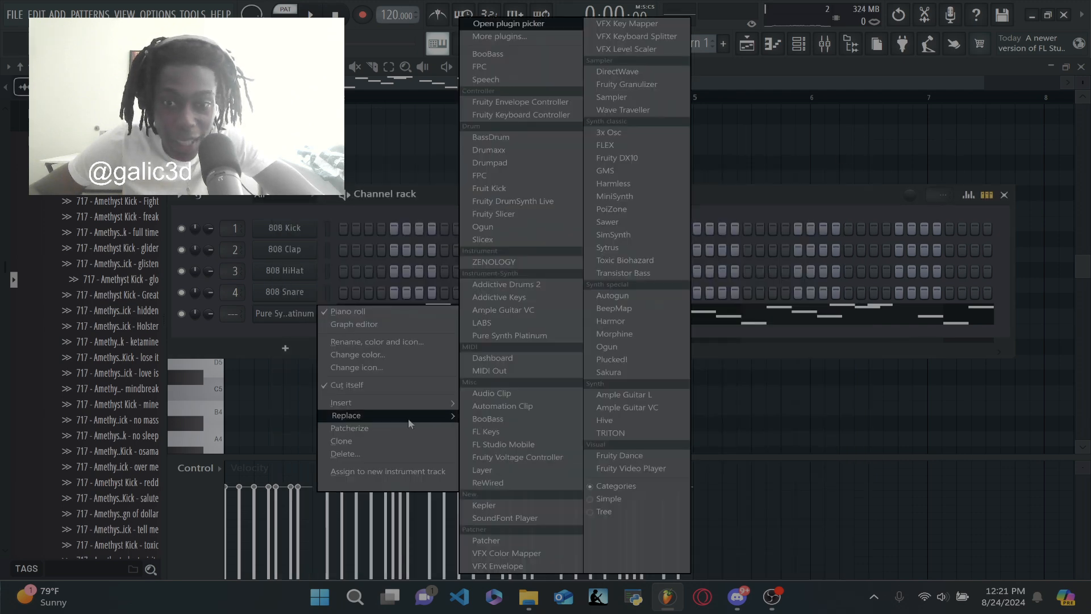
{"action": "left_click", "coordinate": [559, 263]}
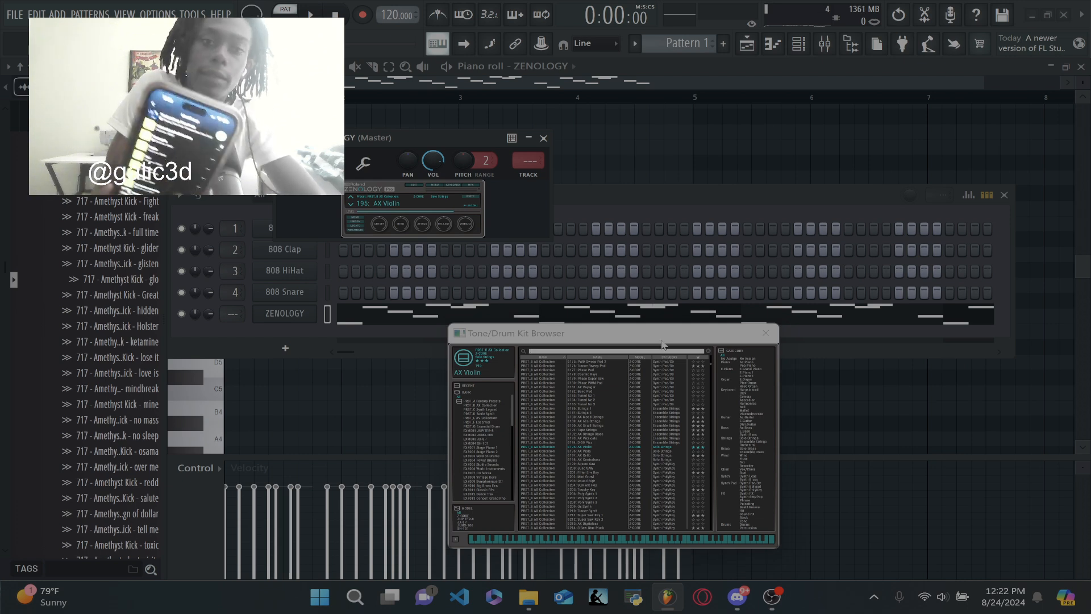
{"action": "type", "text": "key"}
{"action": "key", "text": "Return"}
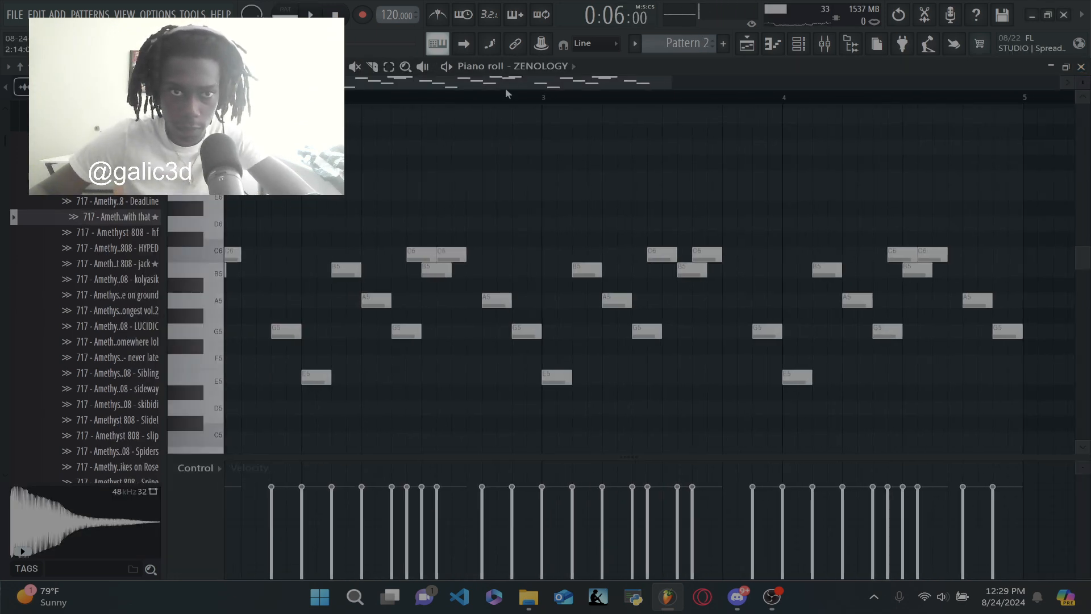
Show the "717 - Amethyst 808 - Deal with that" channel in the piano roll, delete its third B5 note and lengthen the second
{"action": "left_click", "coordinate": [511, 66]}
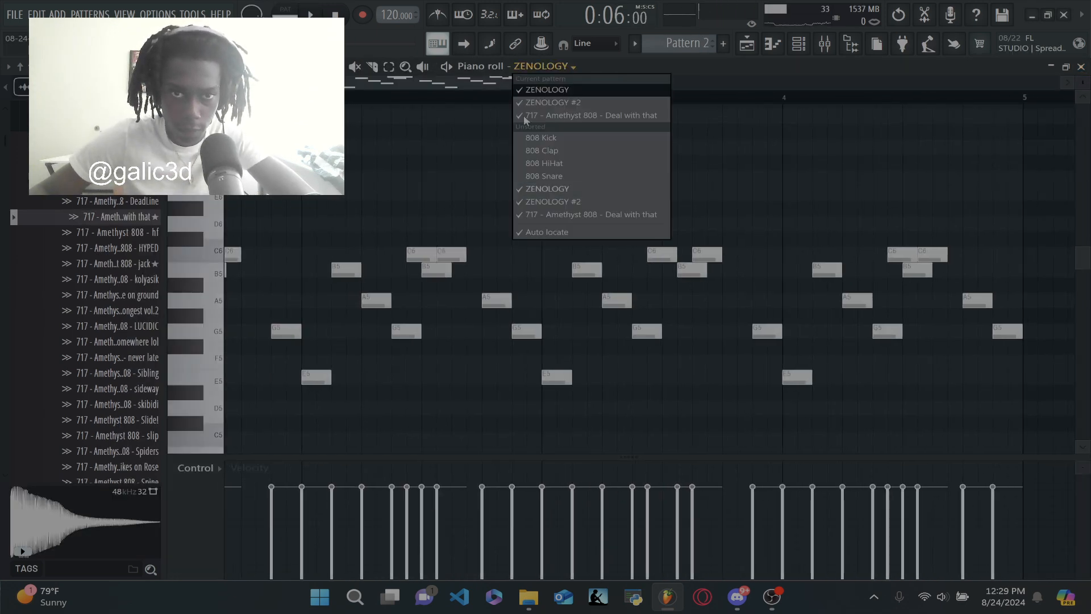
{"action": "left_click", "coordinate": [539, 215]}
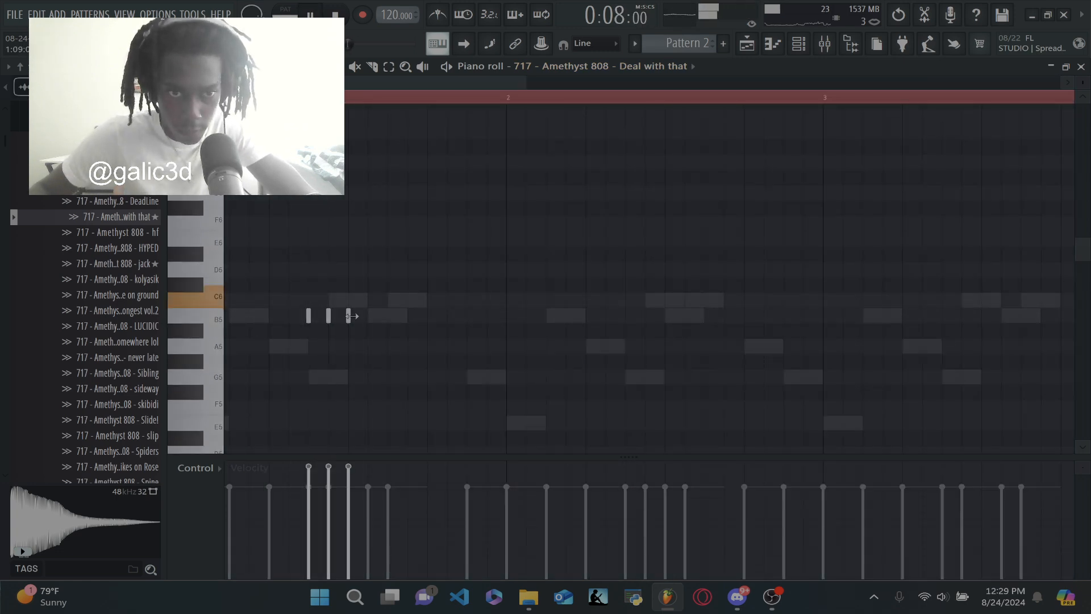
{"action": "right_click", "coordinate": [348, 316]}
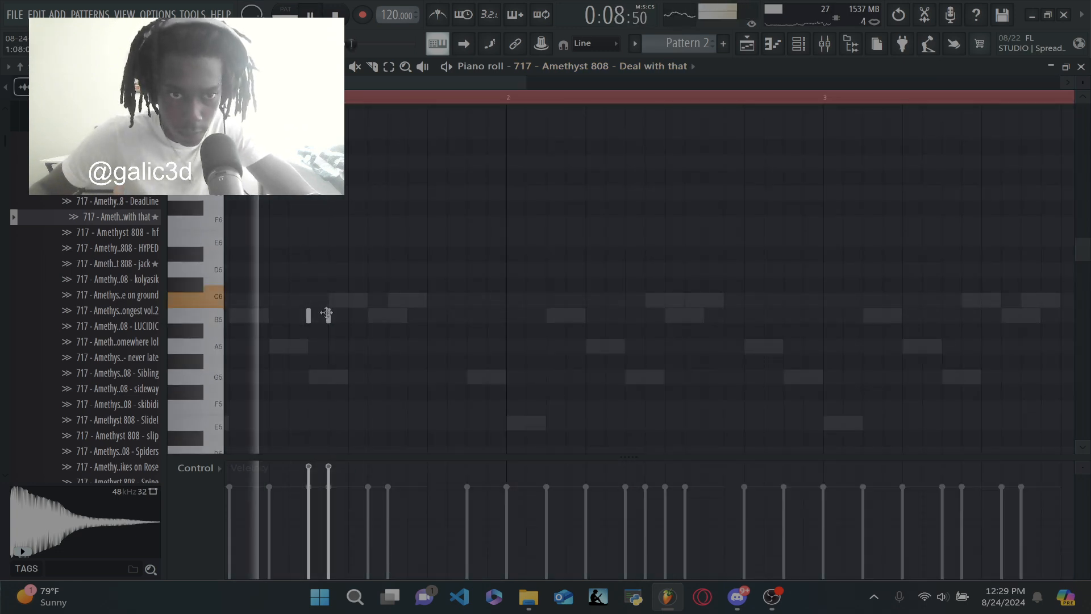
{"action": "left_click_drag", "start_coordinate": [333, 316], "coordinate": [346, 321]}
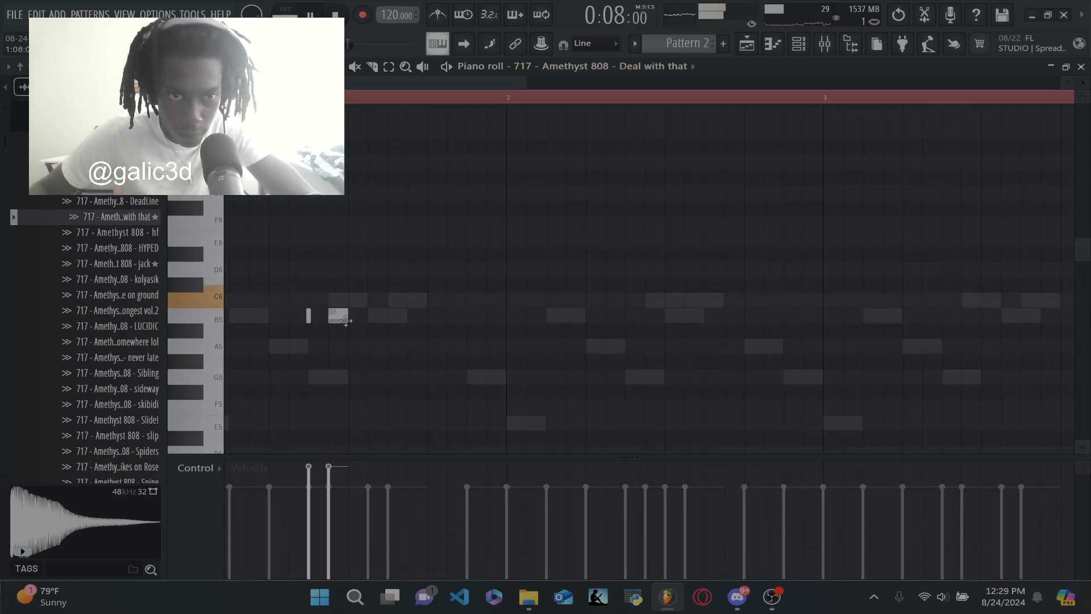
Add a short A5 note late in bar 1 of the 808 pattern and play the pattern back
{"action": "left_click", "coordinate": [423, 346]}
{"action": "key", "text": "space"}
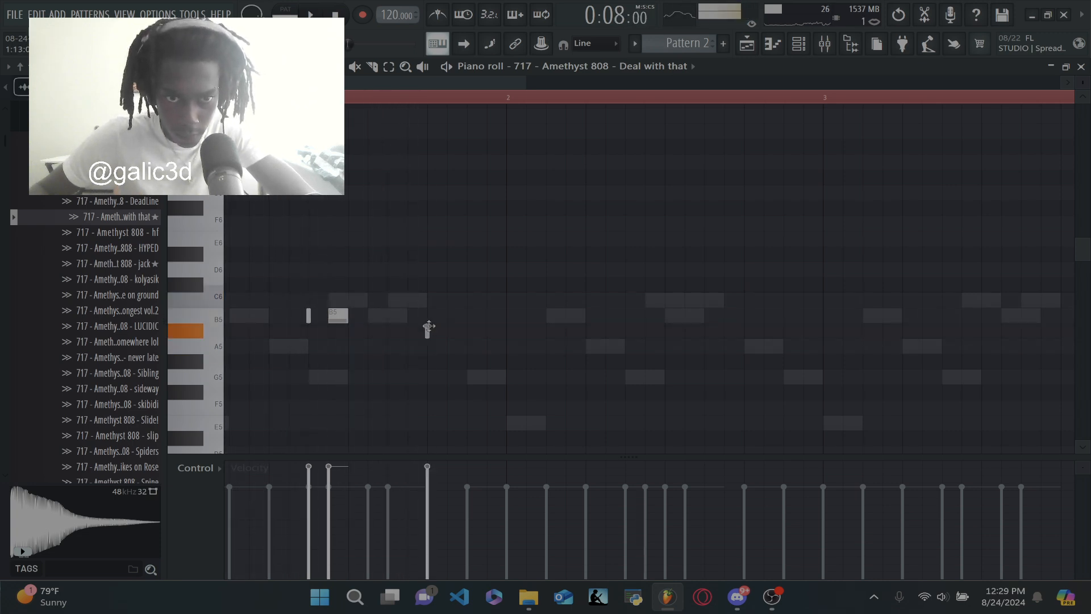
{"action": "key", "text": "space"}
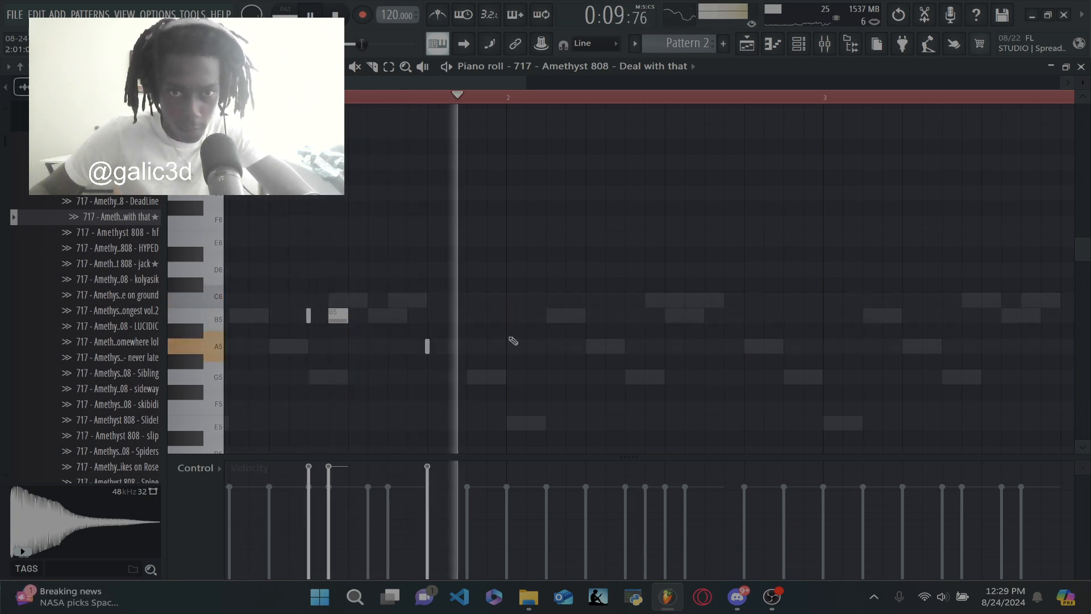
{"action": "key", "text": "space"}
{"action": "key", "text": "space"}
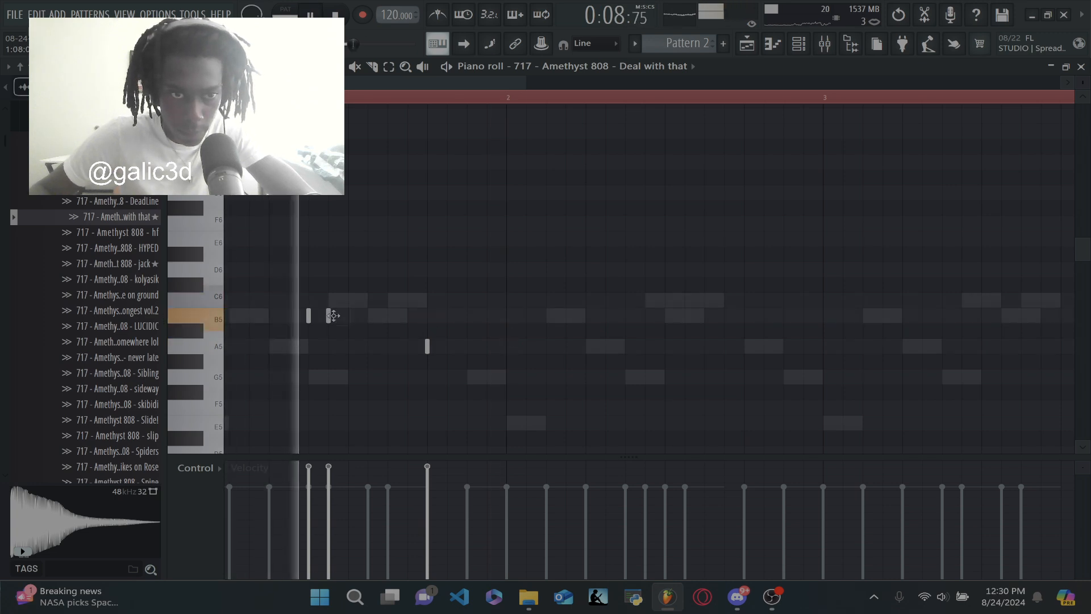
Undo the 808 copy placed at bar 5, duplicate the bar 1 notes into bar 2 and play the result
{"action": "scroll", "coordinate": [397, 319], "scroll_direction": "down", "scroll_amount": 2}
{"action": "scroll", "coordinate": [431, 281], "scroll_direction": "down", "scroll_amount": 2}
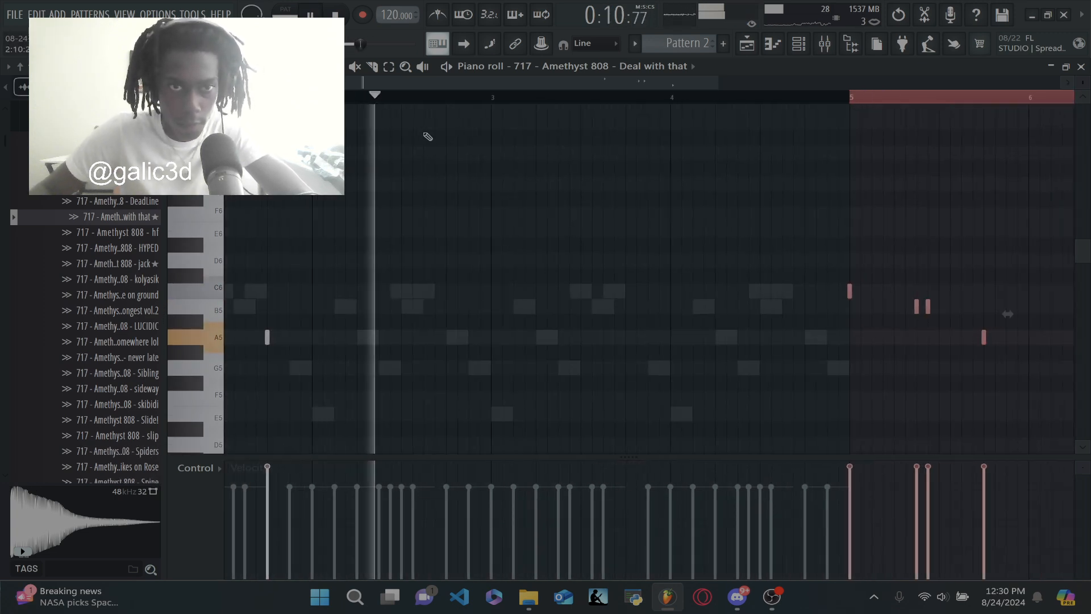
{"action": "key", "text": "ctrl+z"}
{"action": "key", "text": "space"}
{"action": "key", "text": "ctrl+b"}
{"action": "key", "text": "space"}
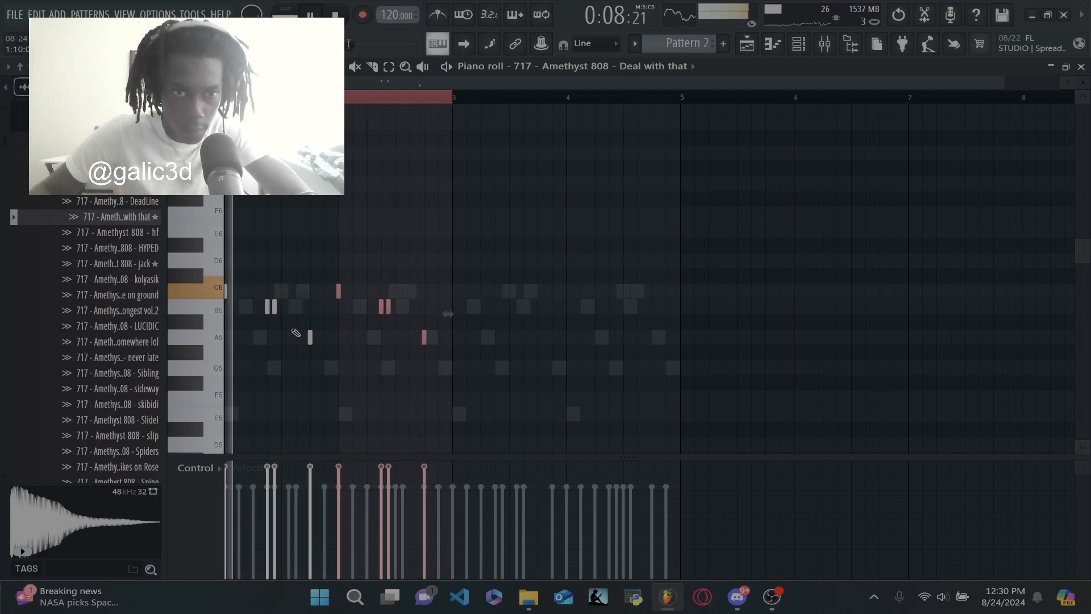
{"action": "scroll", "coordinate": [317, 361], "scroll_direction": "up", "scroll_amount": 2}
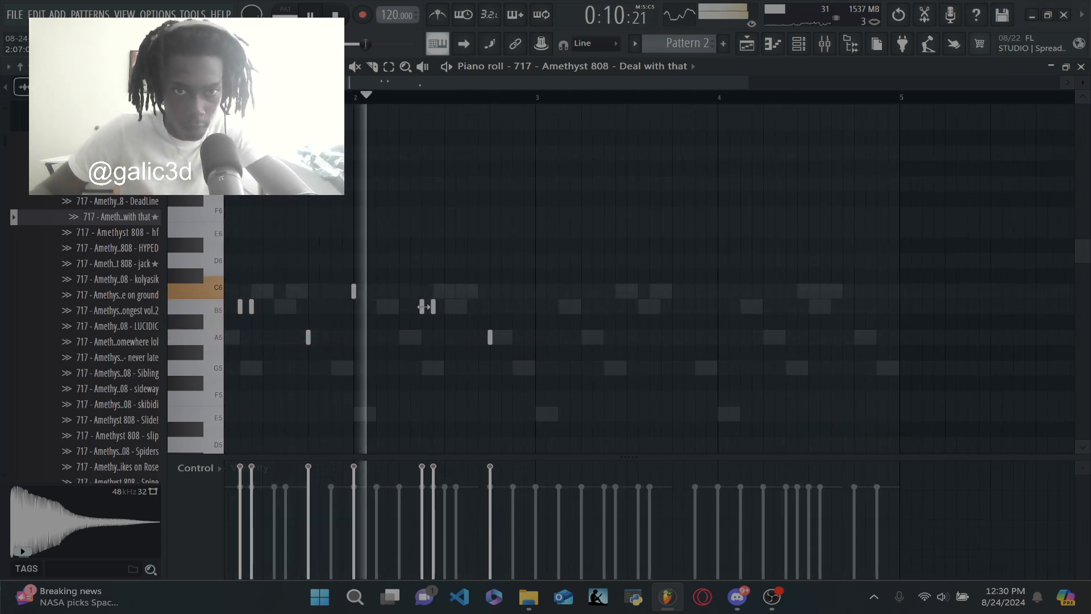
{"action": "key", "text": "space"}
Show the channel rack and audition other Amethyst 808 samples in the sample browser
{"action": "key", "text": "F6"}
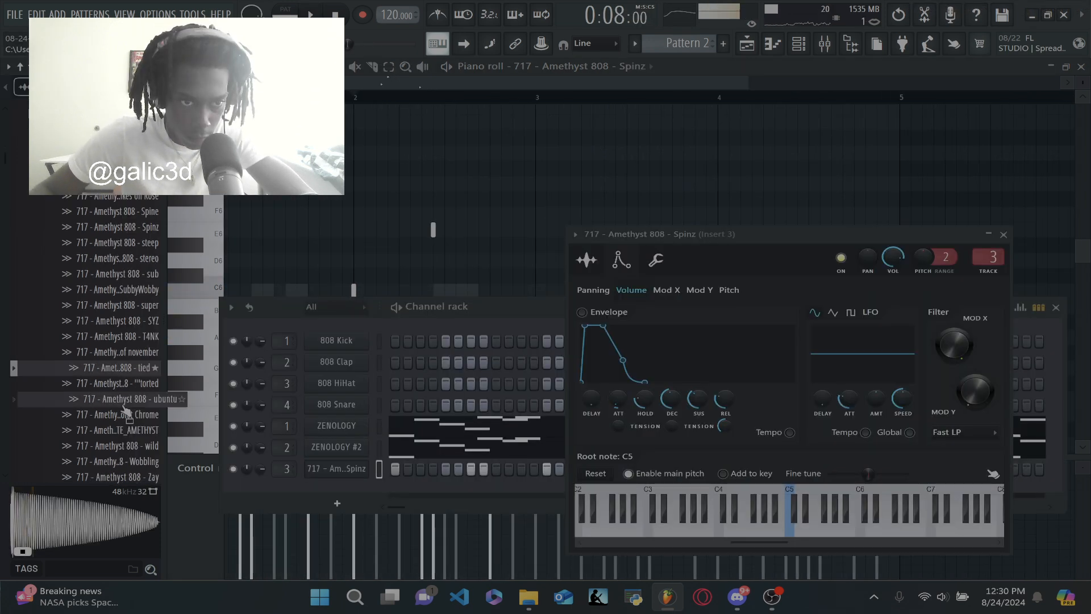
{"action": "left_click", "coordinate": [97, 383]}
{"action": "scroll", "coordinate": [117, 396], "scroll_direction": "down", "scroll_amount": 4}
{"action": "scroll", "coordinate": [114, 392], "scroll_direction": "down", "scroll_amount": 15}
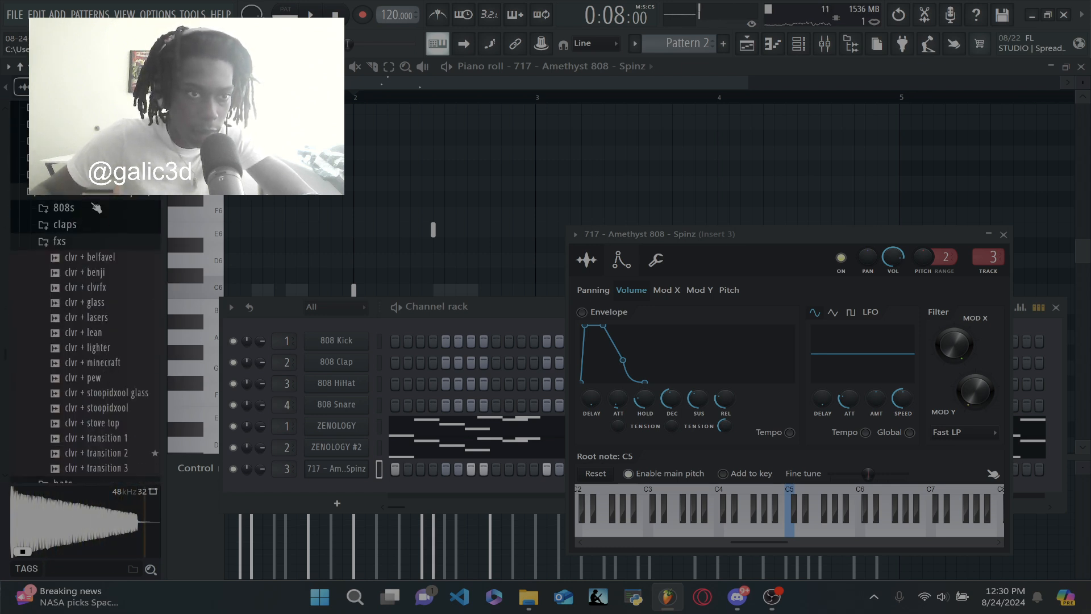
Look through the drum kit folders in the sample browser for another 808 sample
{"action": "left_click", "coordinate": [101, 195]}
{"action": "scroll", "coordinate": [101, 198], "scroll_direction": "down", "scroll_amount": 5}
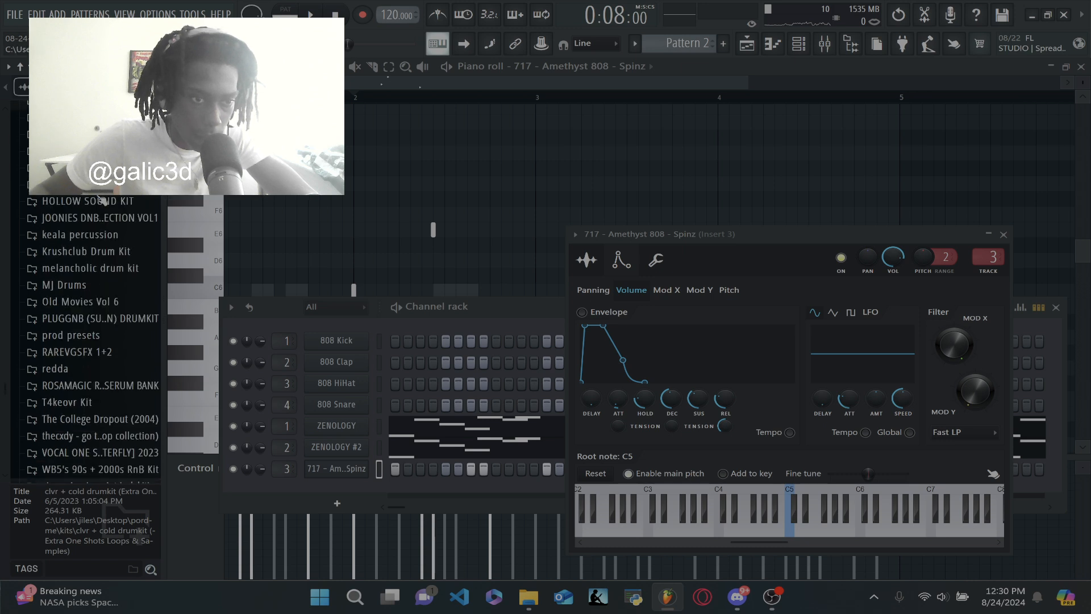
{"action": "scroll", "coordinate": [102, 227], "scroll_direction": "down", "scroll_amount": 4}
{"action": "left_click", "coordinate": [76, 341]}
{"action": "scroll", "coordinate": [77, 319], "scroll_direction": "down", "scroll_amount": 5}
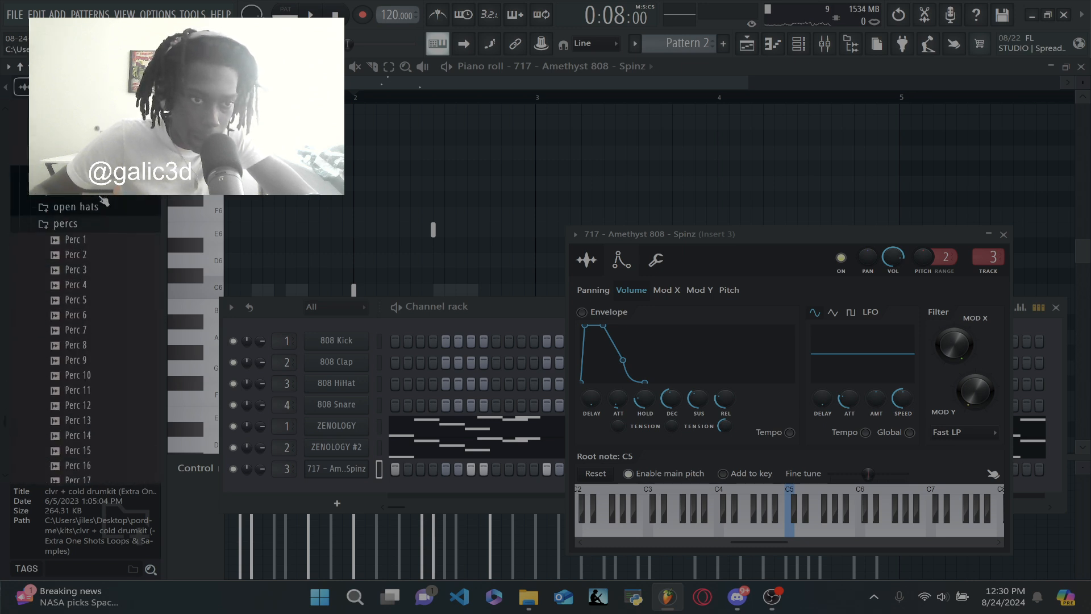
{"action": "scroll", "coordinate": [77, 301], "scroll_direction": "up", "scroll_amount": 4}
{"action": "left_click", "coordinate": [76, 304]}
{"action": "scroll", "coordinate": [82, 302], "scroll_direction": "up", "scroll_amount": 4}
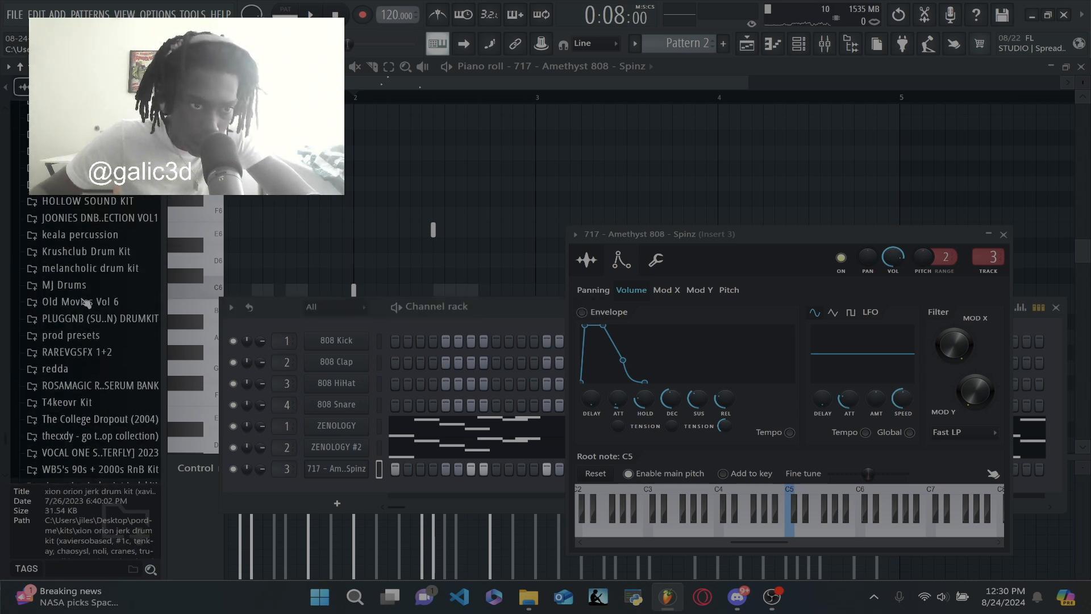
Replace the 808 channel's sample with "lookatdediamondsdeyshine 808" from the Krushclub Drum Kit, play the pattern and view its notes in the piano roll
{"action": "left_click", "coordinate": [106, 252]}
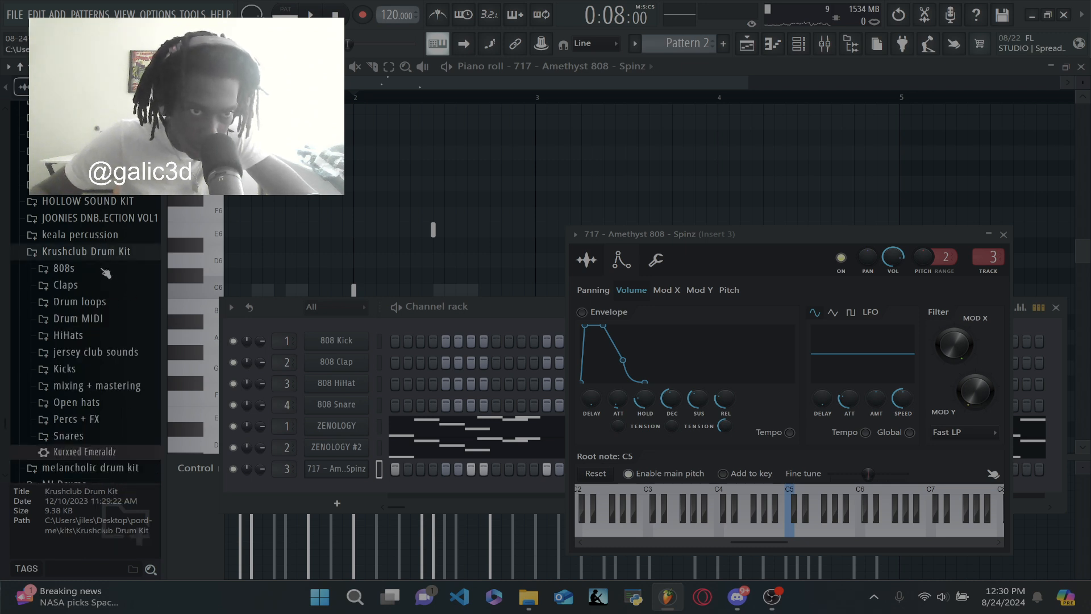
{"action": "left_click", "coordinate": [63, 268]}
{"action": "left_click", "coordinate": [109, 295]}
{"action": "left_click_drag", "start_coordinate": [109, 295], "coordinate": [364, 476]}
{"action": "key", "text": "space"}
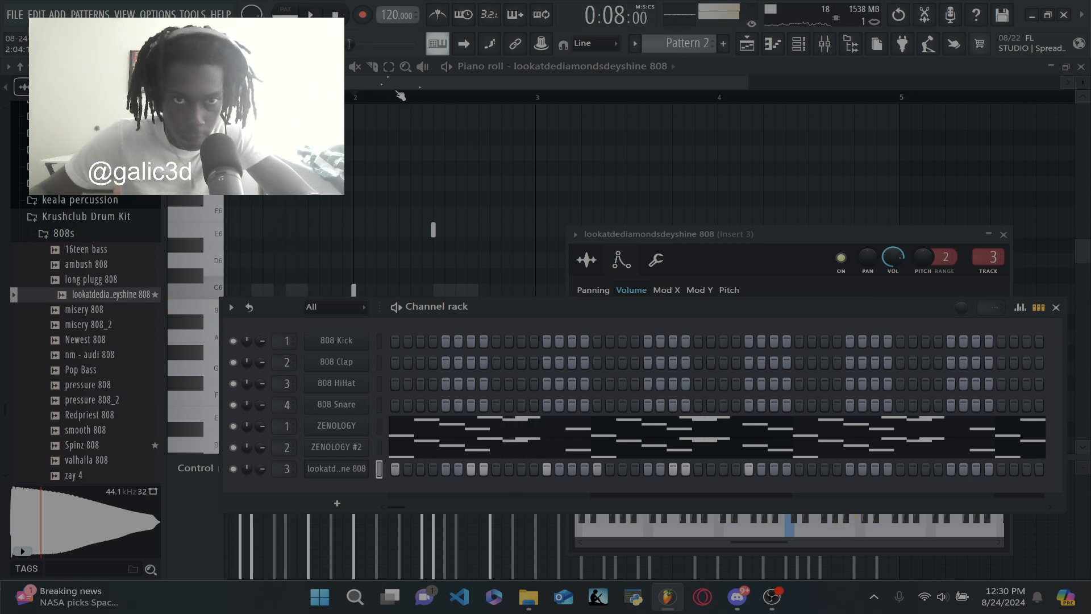
{"action": "left_click", "coordinate": [389, 99]}
{"action": "scroll", "coordinate": [272, 240], "scroll_direction": "up", "scroll_amount": 2}
{"action": "scroll", "coordinate": [271, 240], "scroll_direction": "up", "scroll_amount": 2}
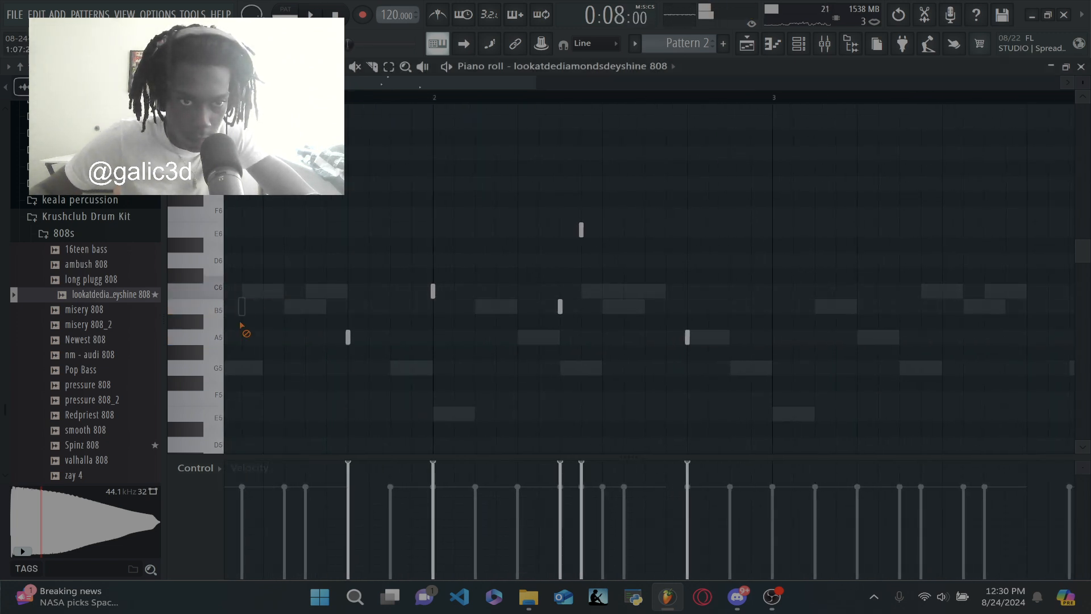
{"action": "scroll", "coordinate": [263, 303], "scroll_direction": "down", "scroll_amount": 3}
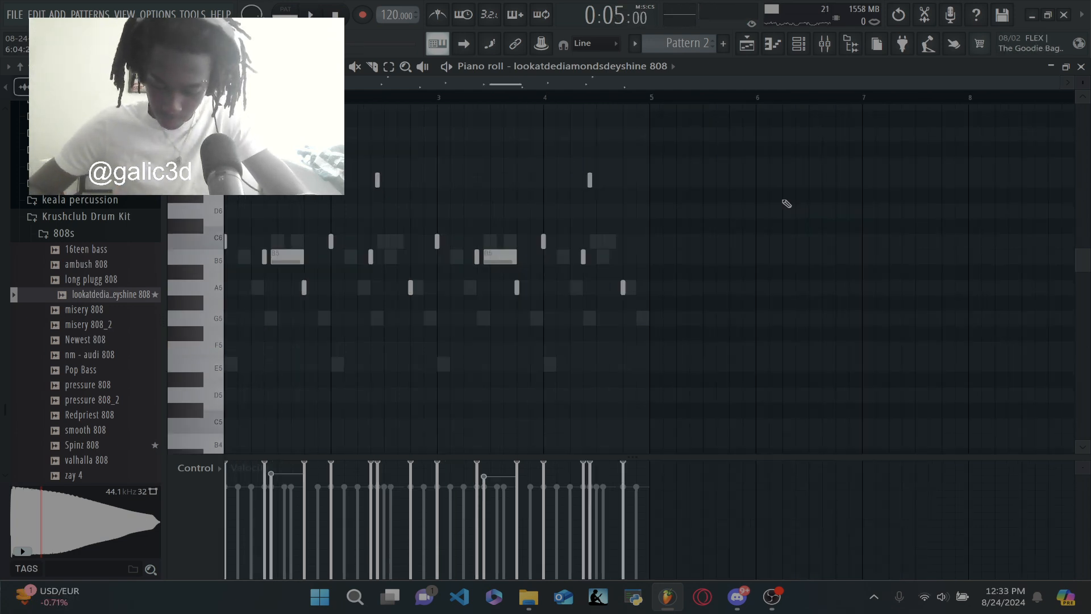
Add Fruity soft clipper to the first effect slot of mixer Insert 3 and lower its mix level
{"action": "left_click", "coordinate": [798, 44]}
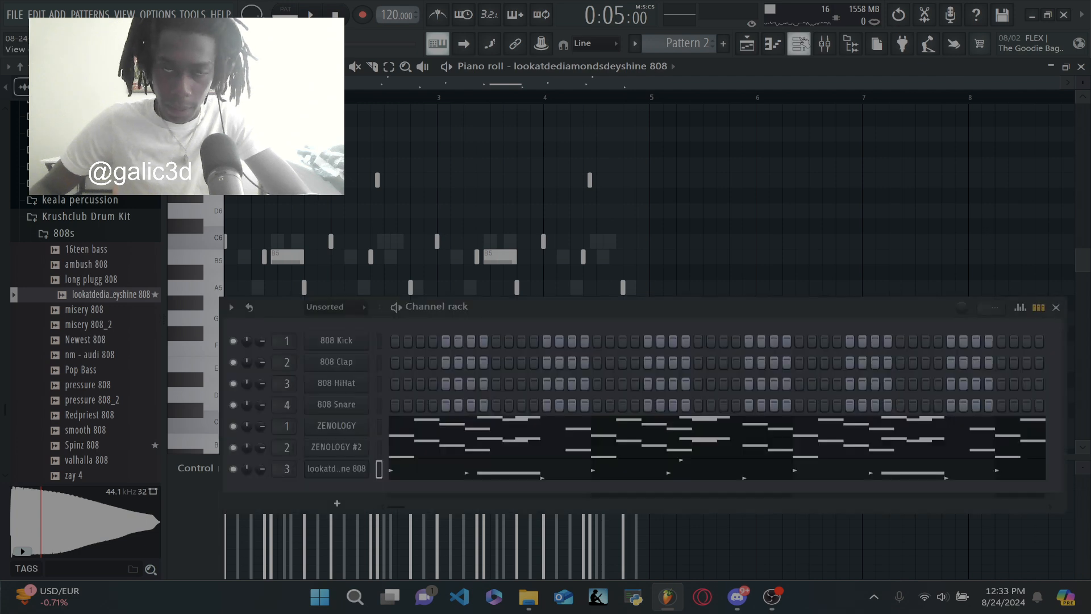
{"action": "left_click", "coordinate": [824, 45]}
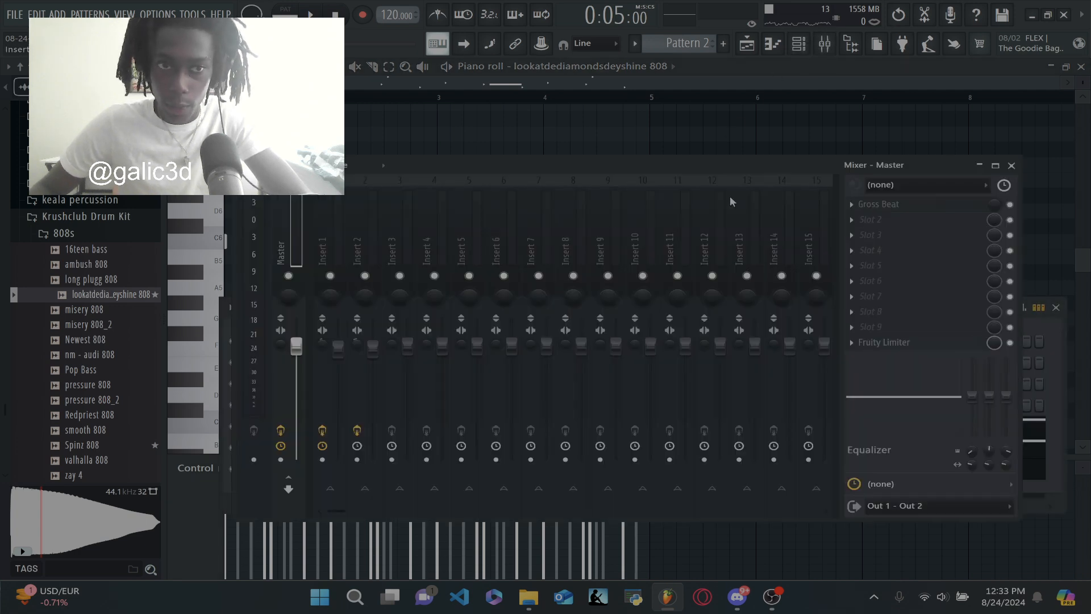
{"action": "left_click", "coordinate": [411, 215]}
{"action": "left_click", "coordinate": [858, 221]}
{"action": "left_click", "coordinate": [635, 17]}
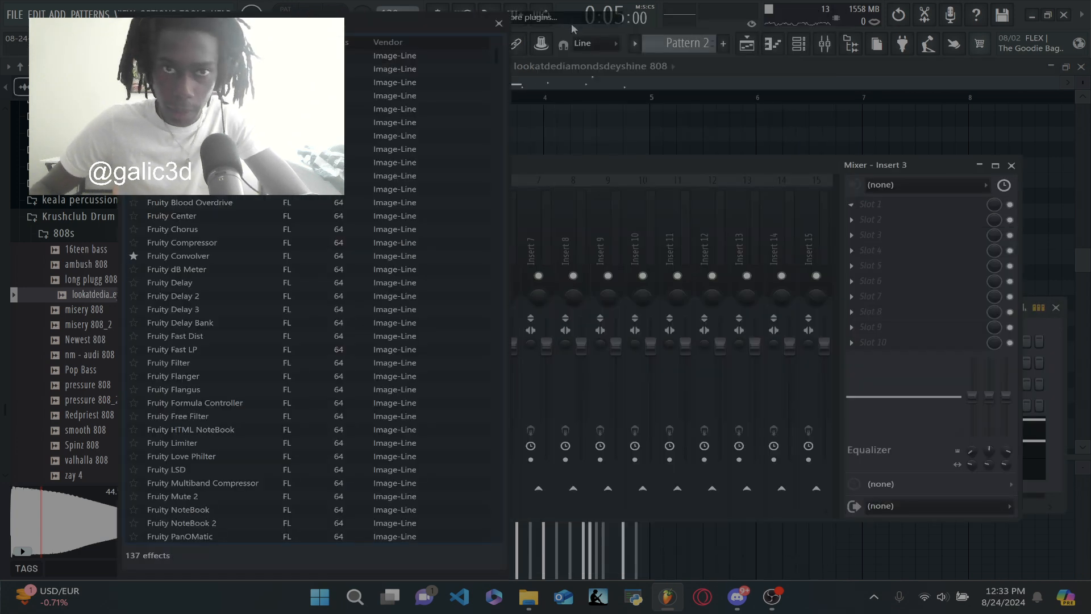
{"action": "type", "text": "soft"}
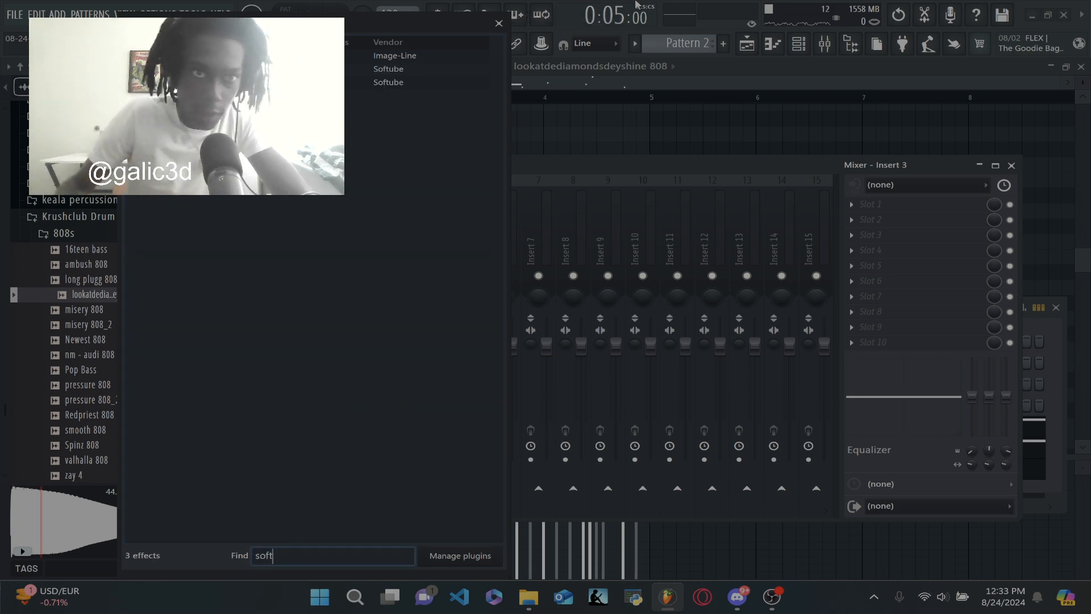
{"action": "double_click", "coordinate": [471, 57]}
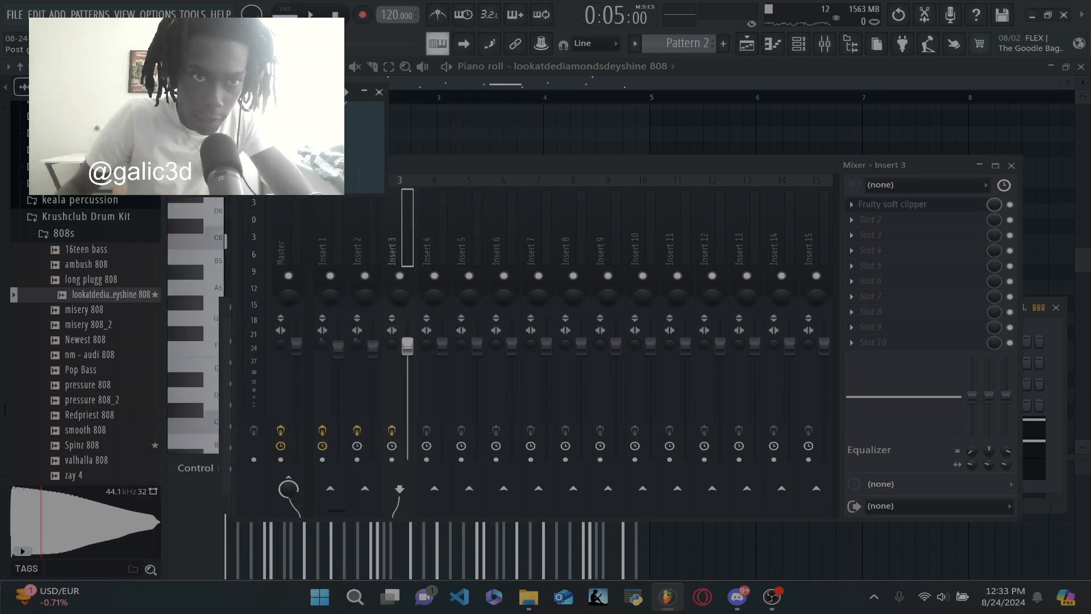
{"action": "left_click_drag", "start_coordinate": [993, 205], "coordinate": [994, 224]}
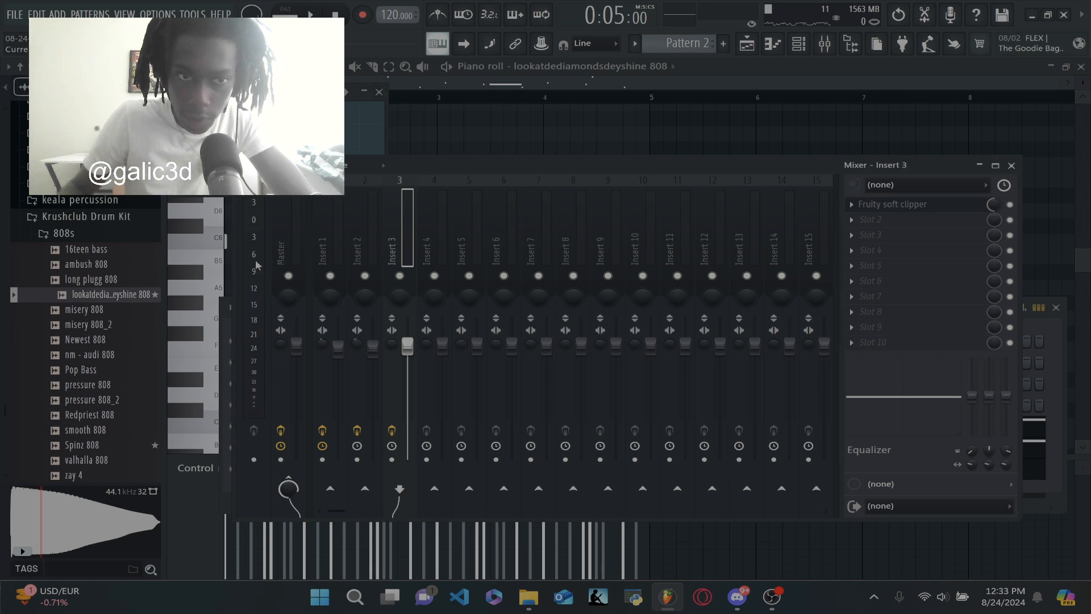
Delete Fruity Limiter from the Master track's last effect slot
{"action": "left_click", "coordinate": [281, 245]}
{"action": "left_click", "coordinate": [851, 342]}
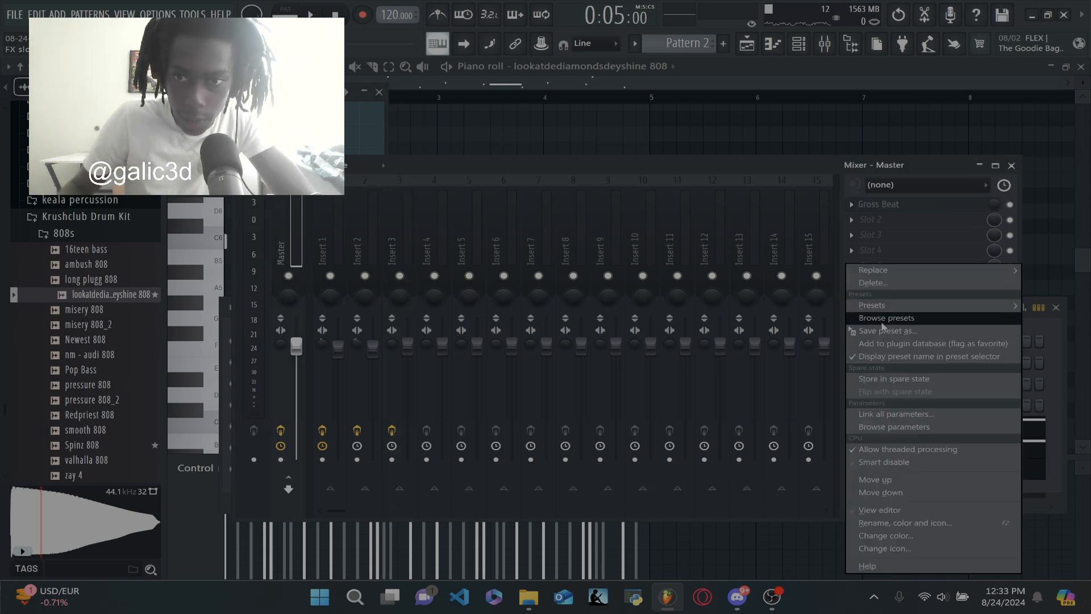
{"action": "left_click", "coordinate": [869, 282]}
Load Fruity Compressor into the Master track's second effect slot
{"action": "left_click", "coordinate": [851, 219]}
{"action": "mouse_move", "coordinate": [909, 234]}
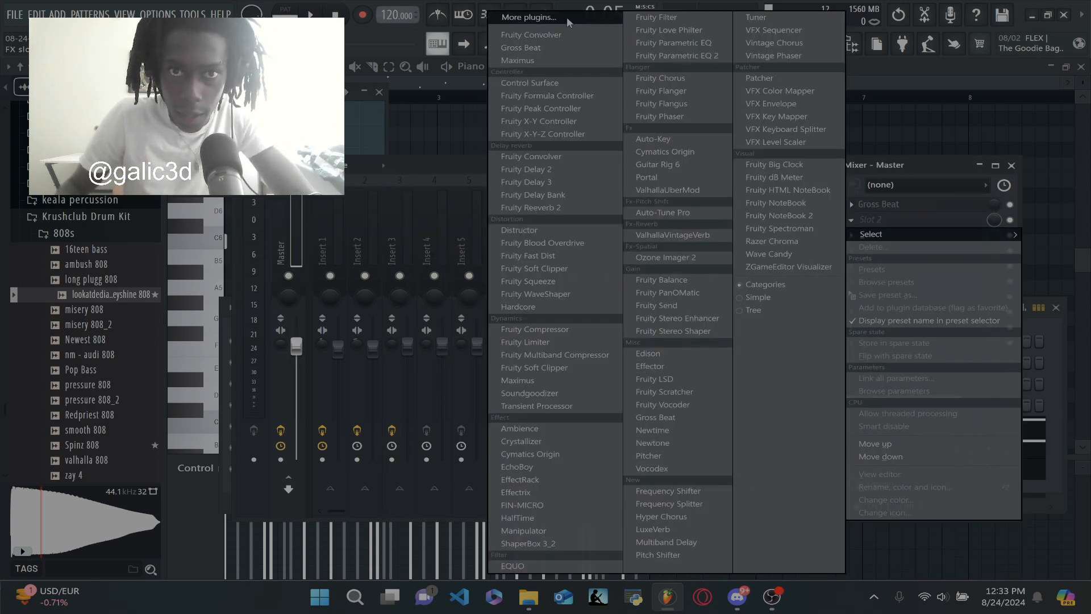
{"action": "left_click", "coordinate": [528, 17]}
{"action": "type", "text": "comp"}
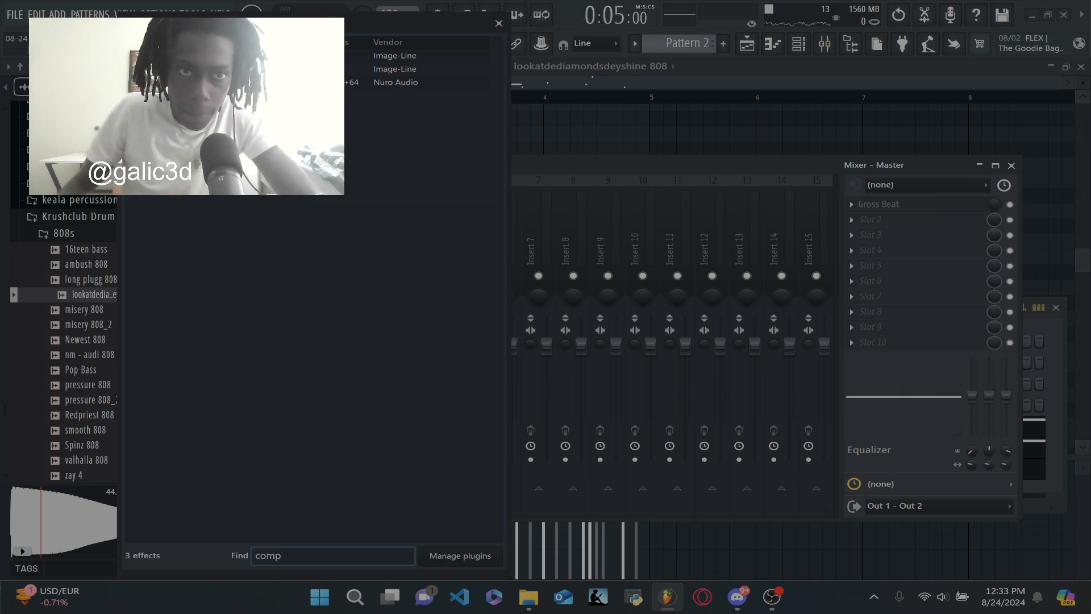
{"action": "double_click", "coordinate": [239, 56]}
Raise the Master track's 90 Hz equalizer band to 0.4 during playback and put the mixer away
{"action": "left_click", "coordinate": [409, 259]}
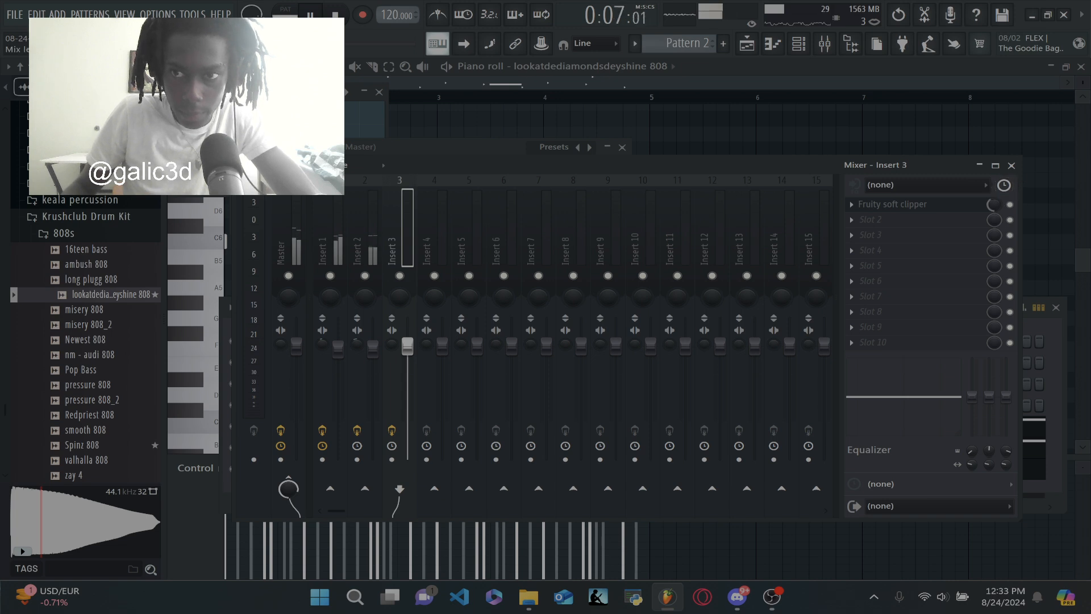
{"action": "left_click", "coordinate": [1012, 165]}
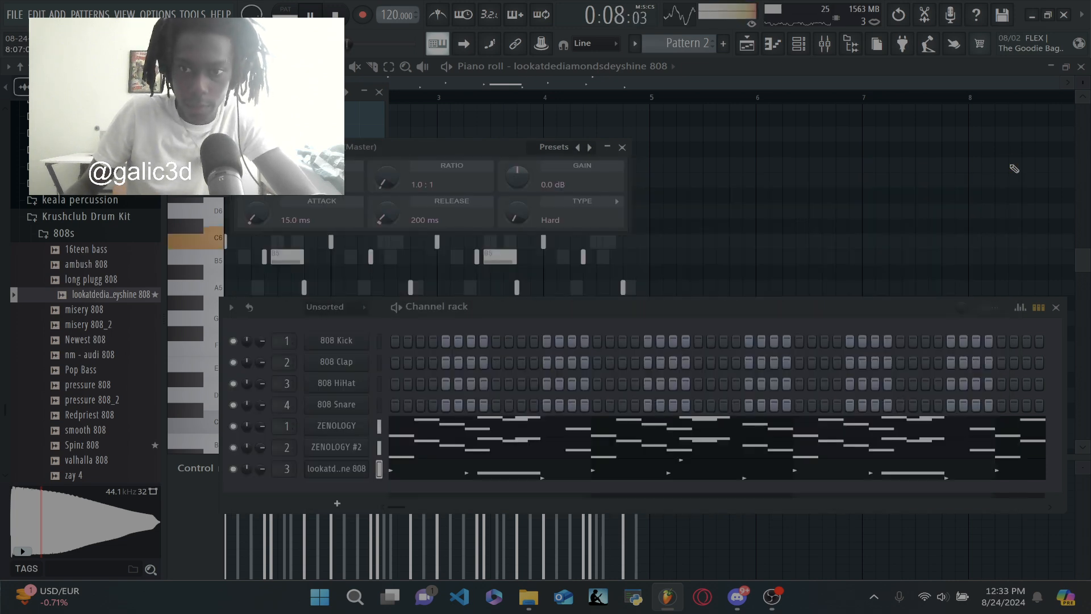
{"action": "left_click", "coordinate": [827, 49]}
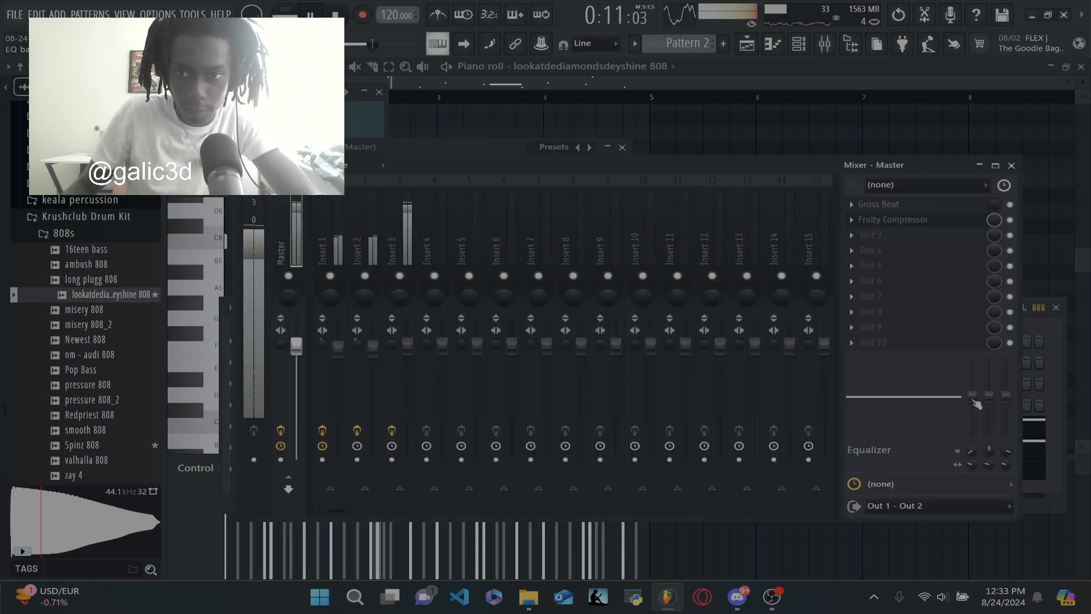
{"action": "left_click_drag", "start_coordinate": [976, 404], "coordinate": [984, 398]}
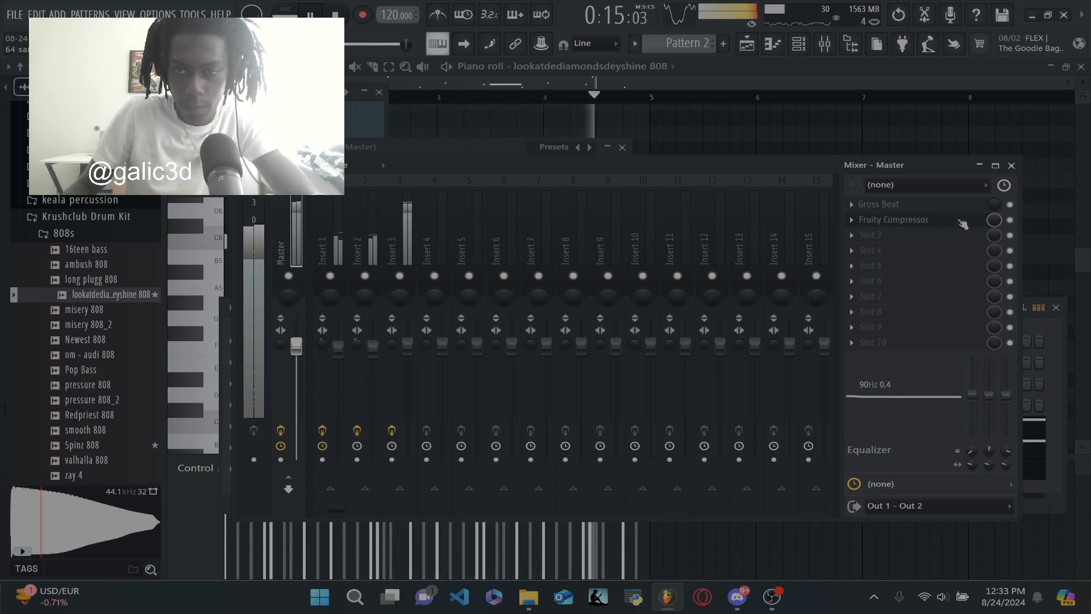
{"action": "left_click", "coordinate": [401, 213]}
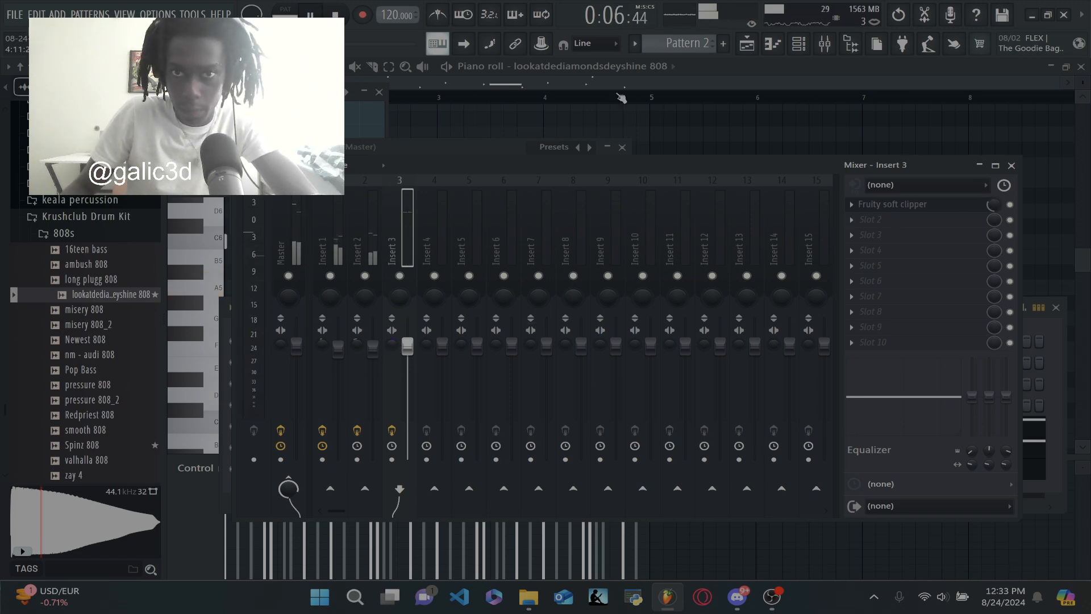
{"action": "key", "text": "F9"}
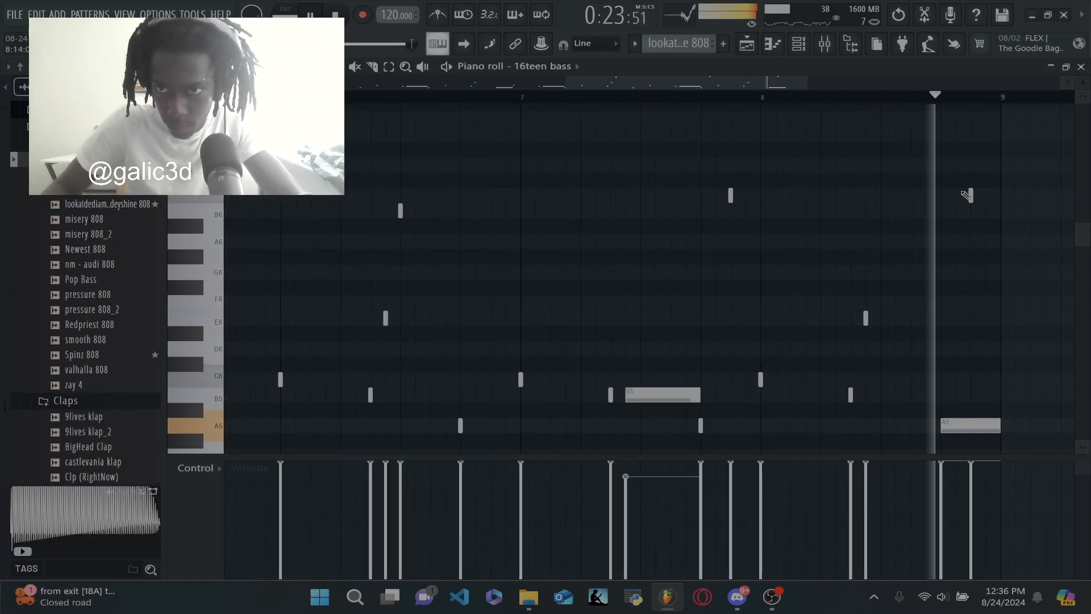
Add a short D6 note near the end of bar 8 in the 16teen bass pattern and play the arrangement back
{"action": "key", "text": "space"}
{"action": "scroll", "coordinate": [967, 196], "scroll_direction": "up", "scroll_amount": 2}
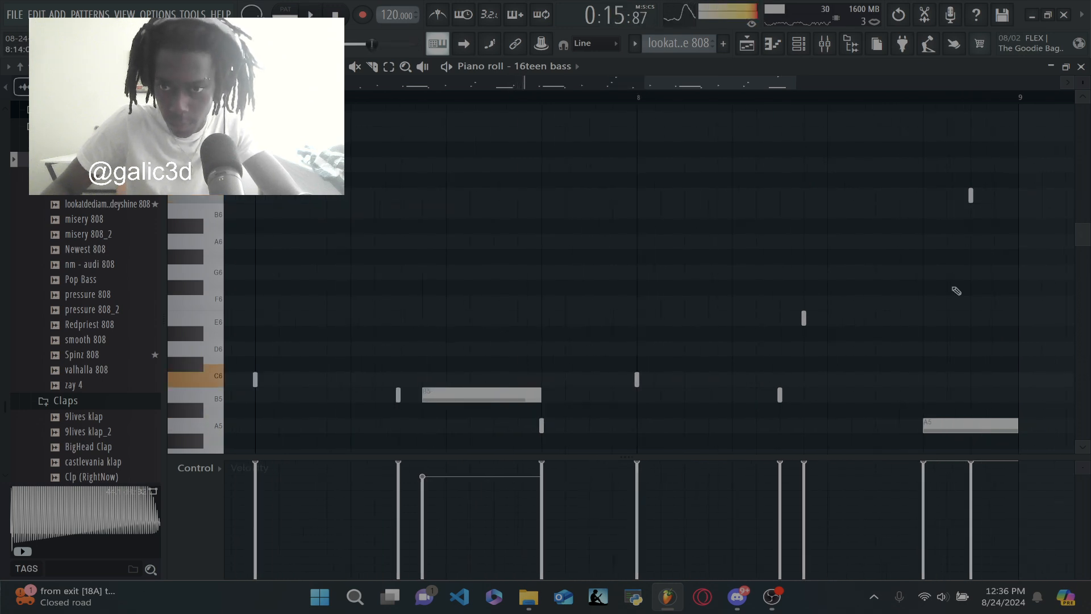
{"action": "left_click", "coordinate": [945, 382]}
{"action": "mouse_move", "coordinate": [944, 357]}
{"action": "left_mouse_down"}
{"action": "mouse_move", "coordinate": [941, 323]}
{"action": "mouse_move", "coordinate": [942, 359]}
{"action": "left_mouse_up"}
{"action": "key", "text": "space"}
{"action": "scroll", "coordinate": [940, 301], "scroll_direction": "down", "scroll_amount": 3}
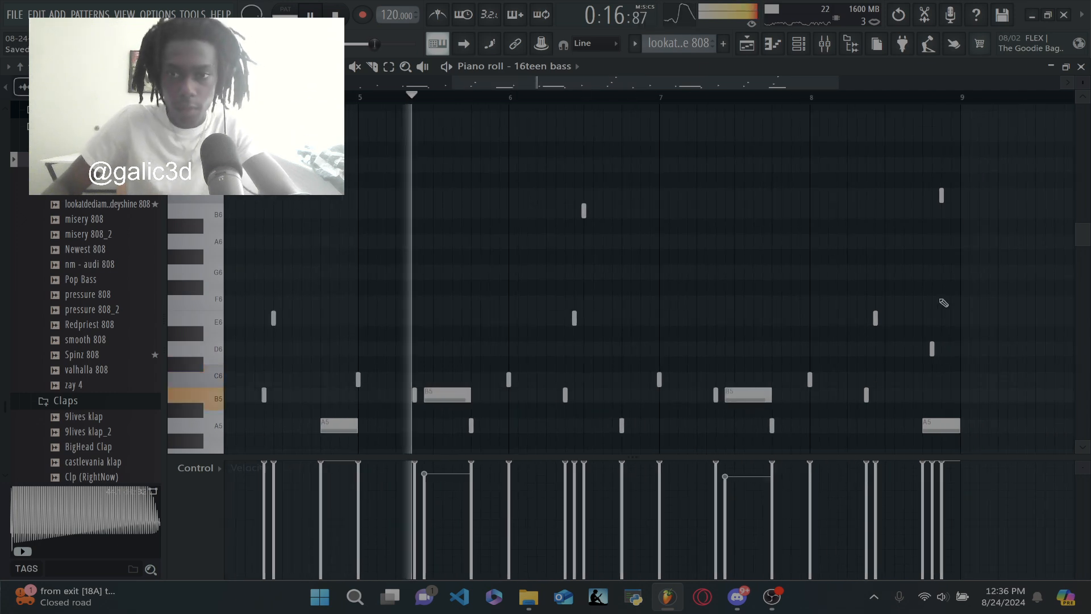
{"action": "scroll", "coordinate": [962, 334], "scroll_direction": "down", "scroll_amount": 4}
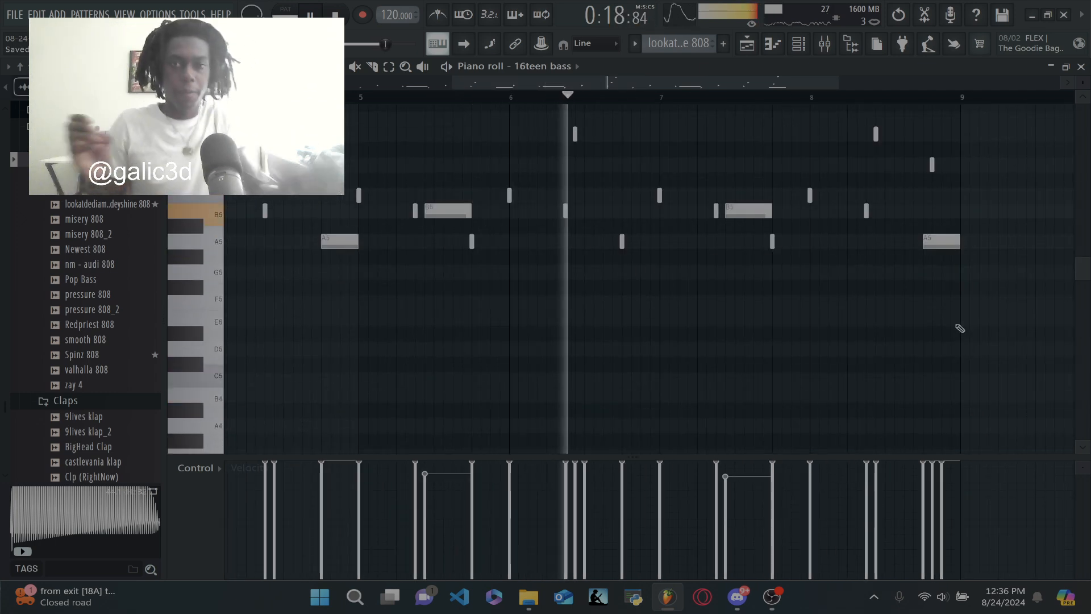
{"action": "scroll", "coordinate": [960, 327], "scroll_direction": "up", "scroll_amount": 5}
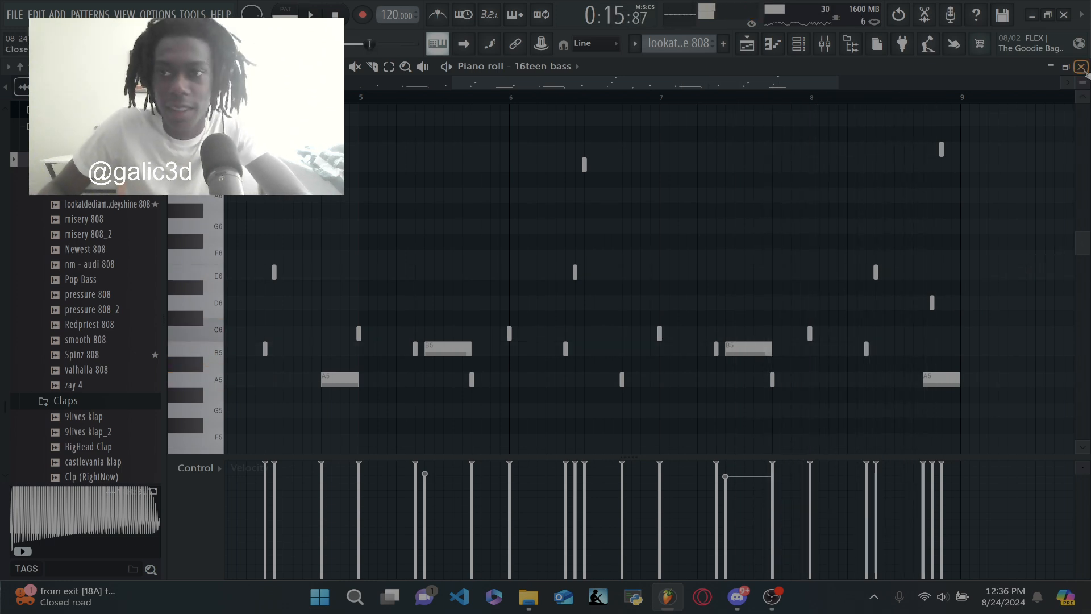
Return to the playlist and examine the Pattern 6 clap notes and the 16teen bass notes in the piano roll
{"action": "left_click", "coordinate": [1080, 67]}
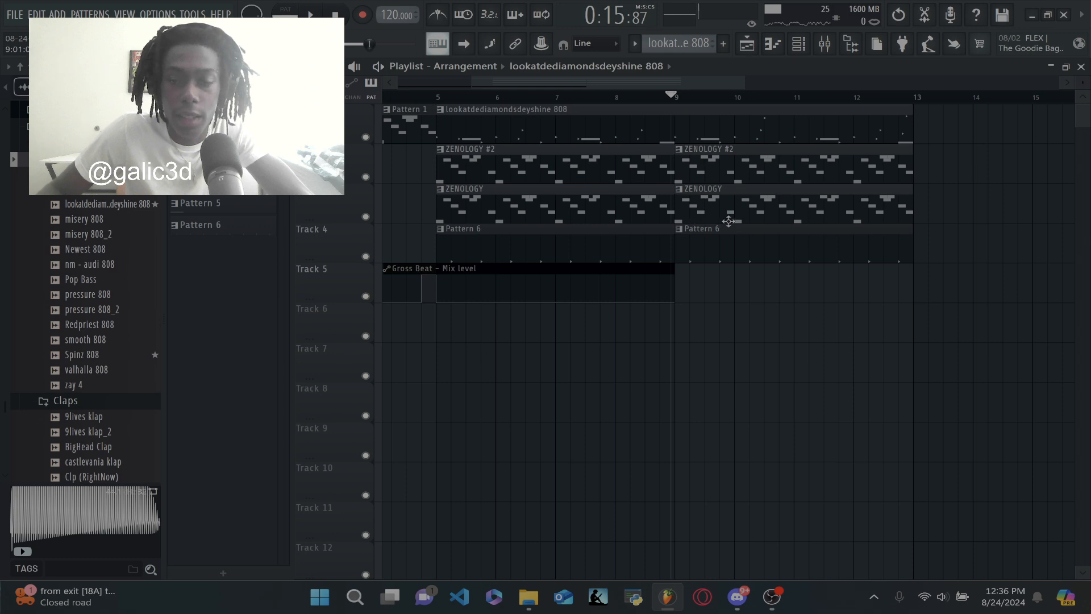
{"action": "double_click", "coordinate": [735, 236]}
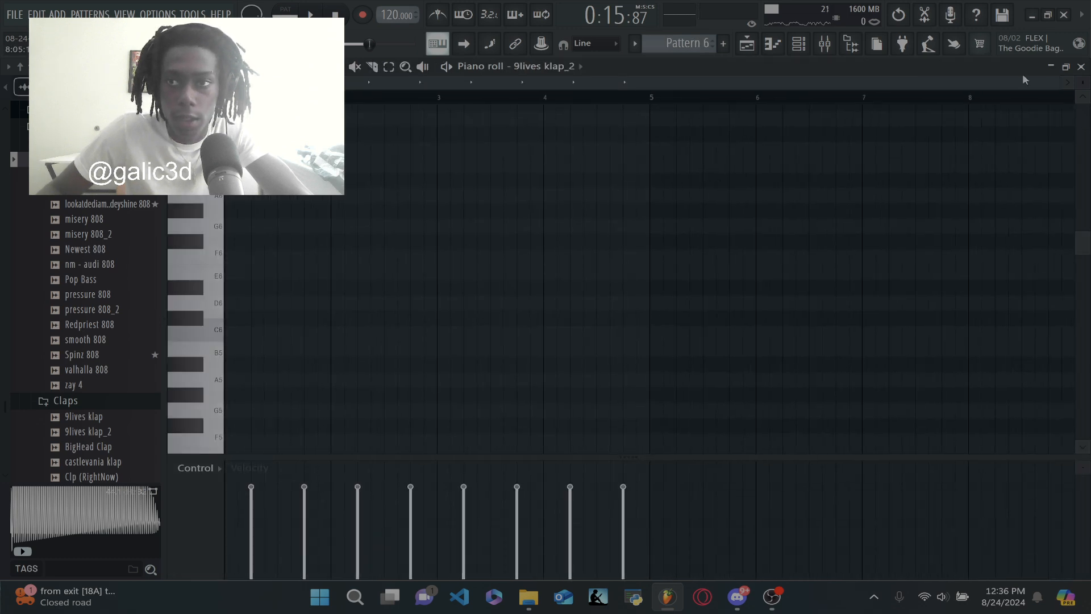
{"action": "left_click", "coordinate": [1080, 67]}
{"action": "double_click", "coordinate": [806, 119]}
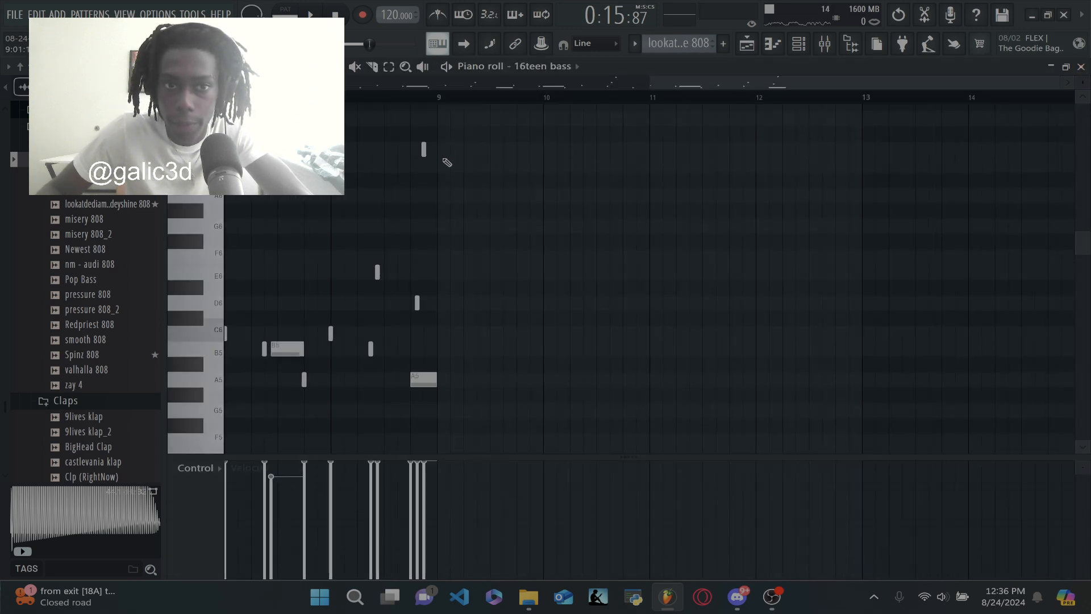
{"action": "left_click", "coordinate": [1080, 68]}
Create Pattern 7, place it on Track 6 at bar 9 and show its channel rack
{"action": "left_click", "coordinate": [723, 44]}
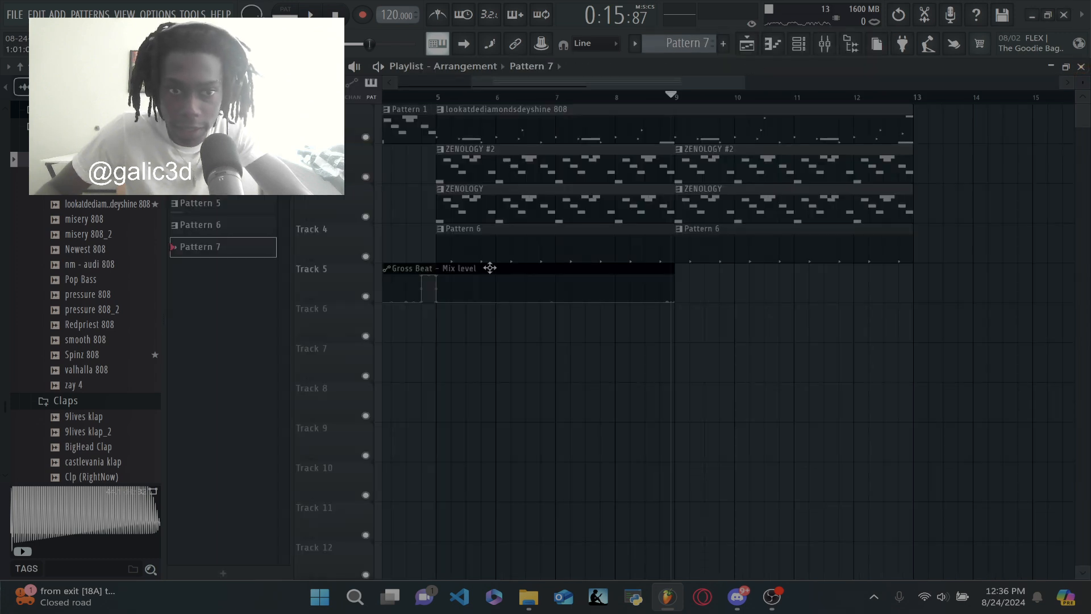
{"action": "left_click", "coordinate": [681, 329]}
{"action": "double_click", "coordinate": [684, 328]}
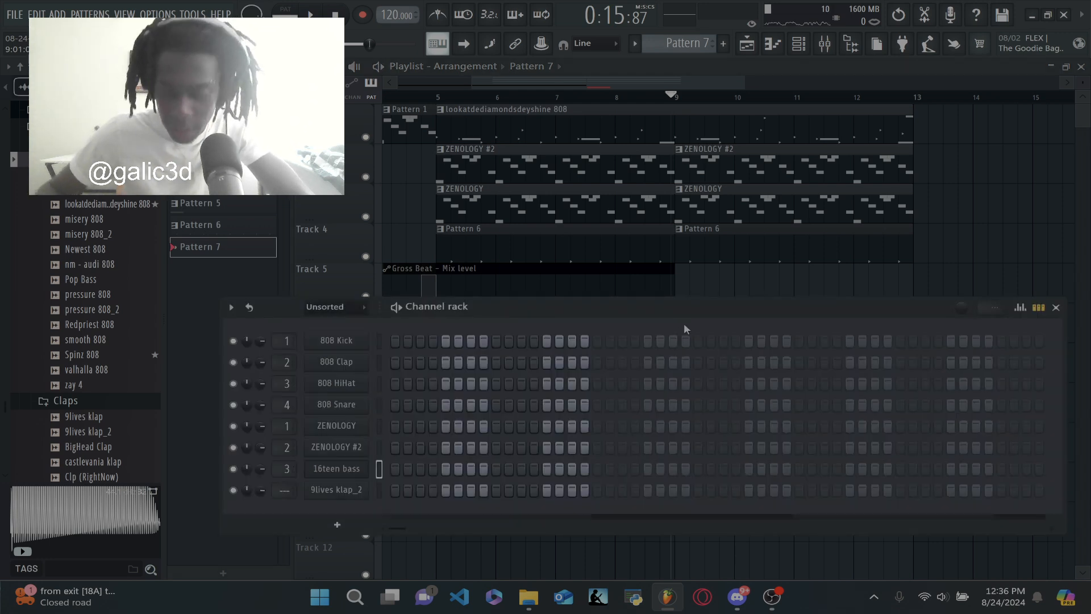
Add a Hive synth channel, load its "Church of Digital" preset and open the channel in the piano roll
{"action": "left_click", "coordinate": [355, 527]}
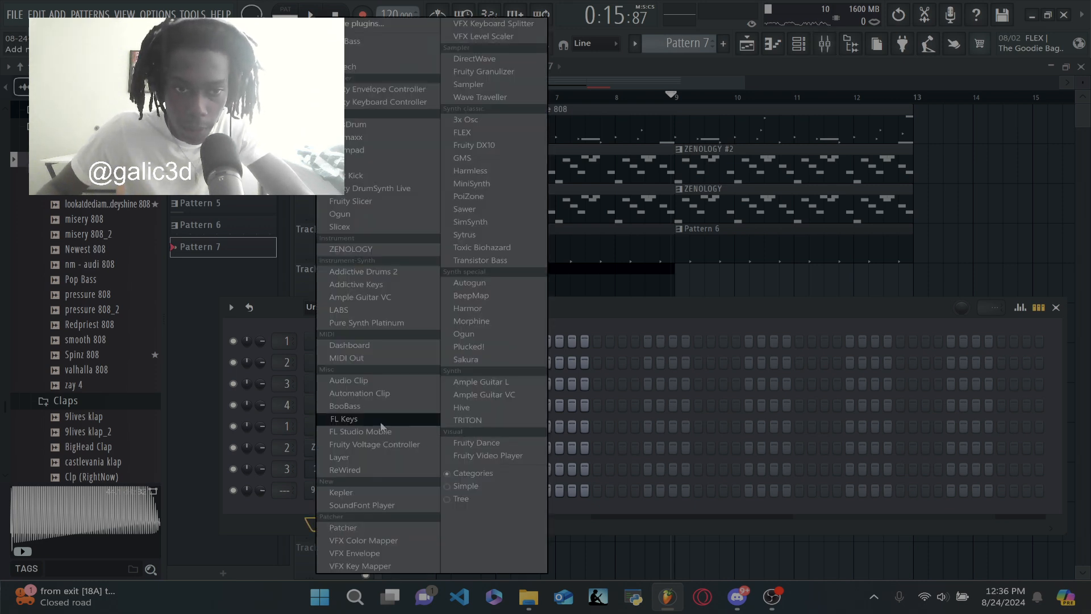
{"action": "left_click", "coordinate": [486, 409]}
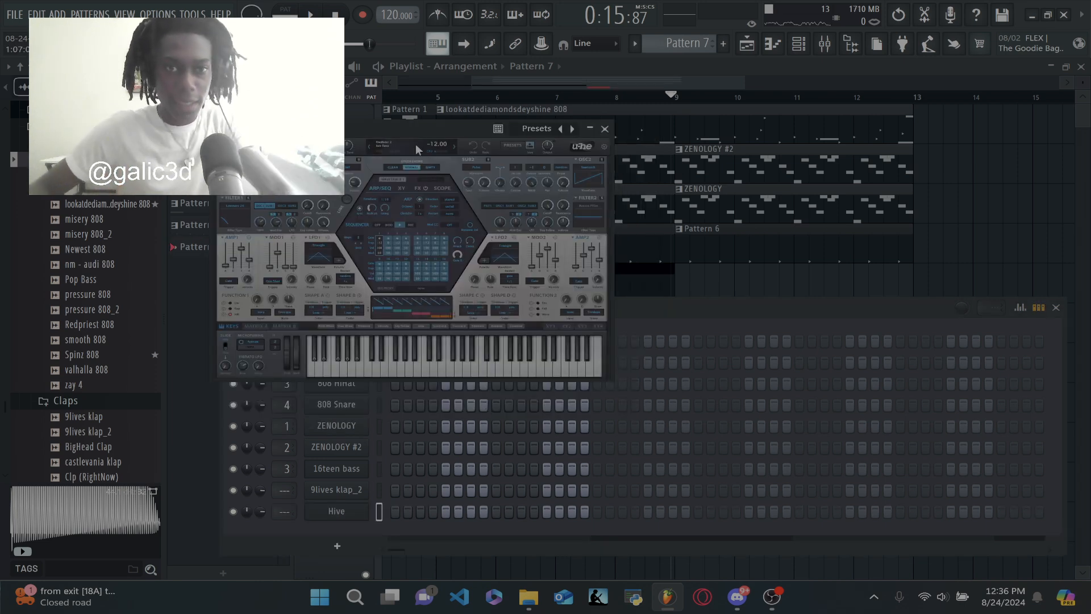
{"action": "left_click", "coordinate": [410, 146]}
{"action": "left_click", "coordinate": [496, 206]}
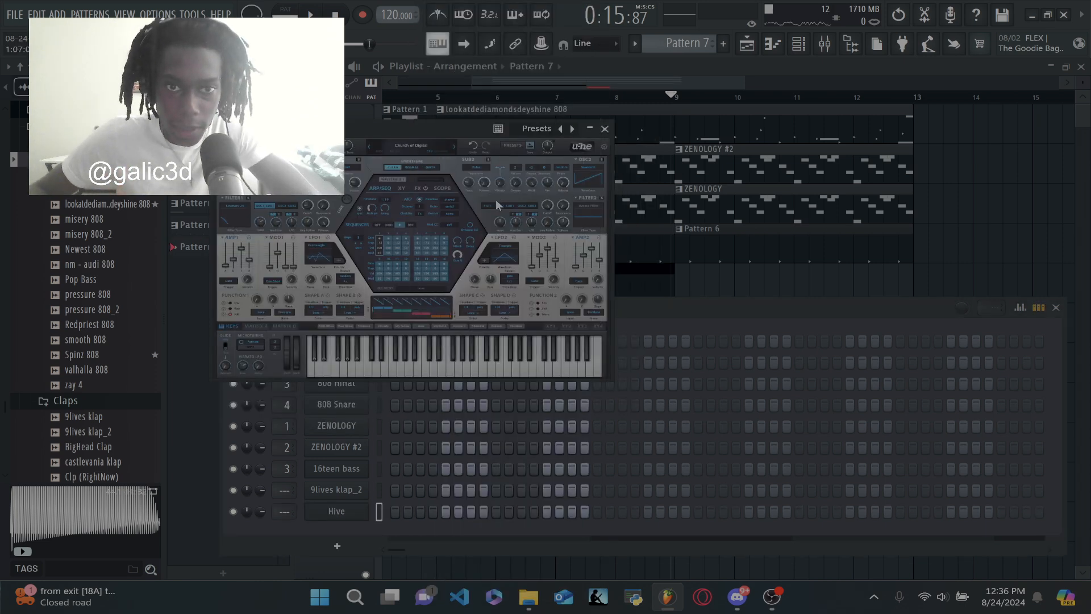
{"action": "left_click", "coordinate": [774, 45]}
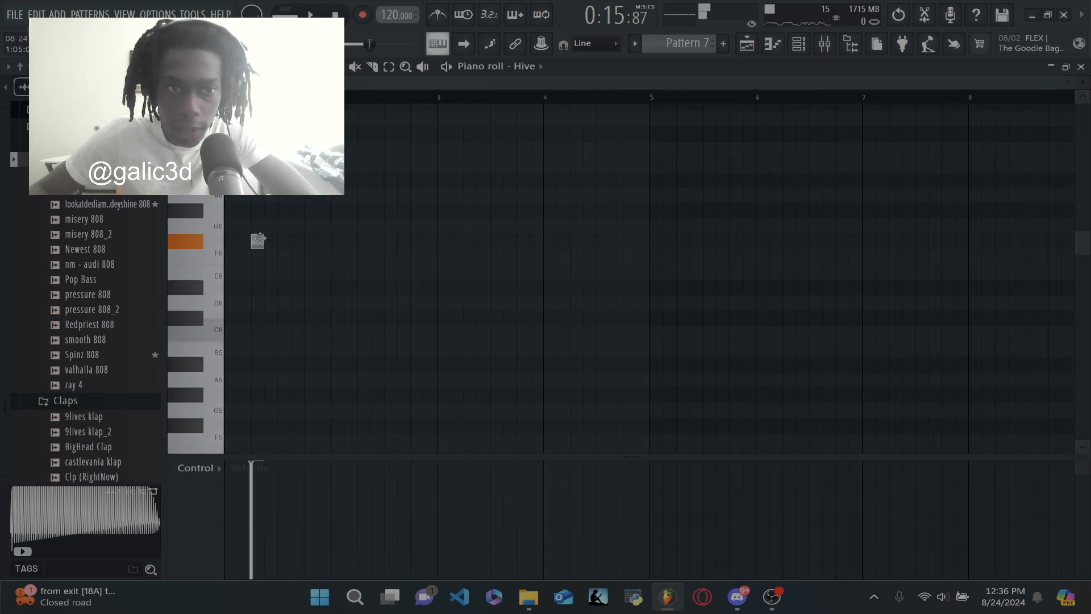
Place a G#6 note at the start of bar 1 in the Hive pattern and lengthen it to fill the bar
{"action": "left_click_drag", "start_coordinate": [245, 243], "coordinate": [243, 213]}
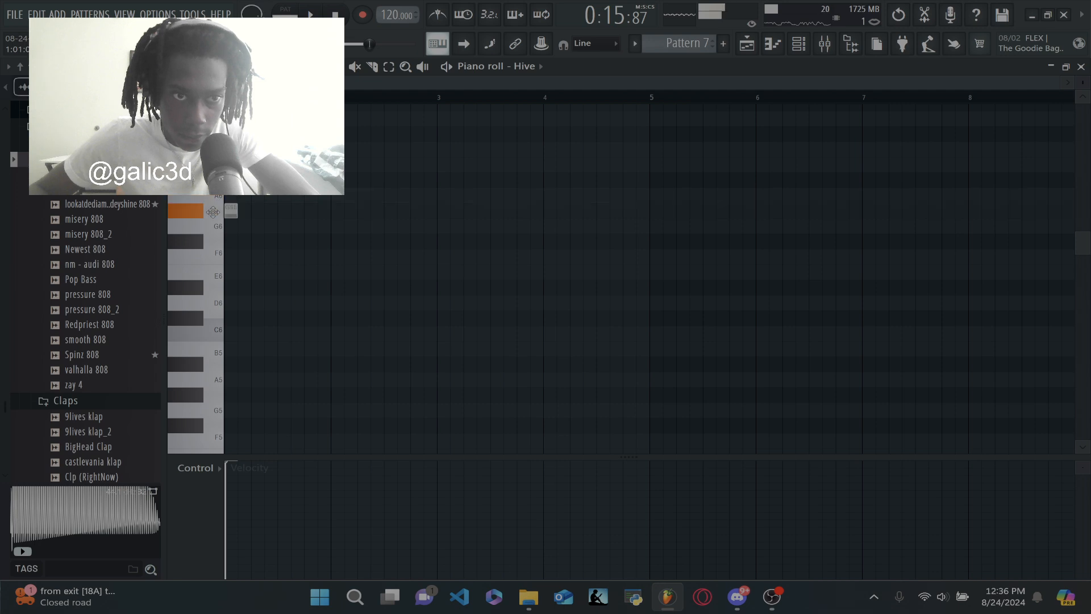
{"action": "mouse_move", "coordinate": [213, 212]}
{"action": "left_mouse_down"}
{"action": "mouse_move", "coordinate": [211, 223]}
{"action": "mouse_move", "coordinate": [226, 213]}
{"action": "left_mouse_up"}
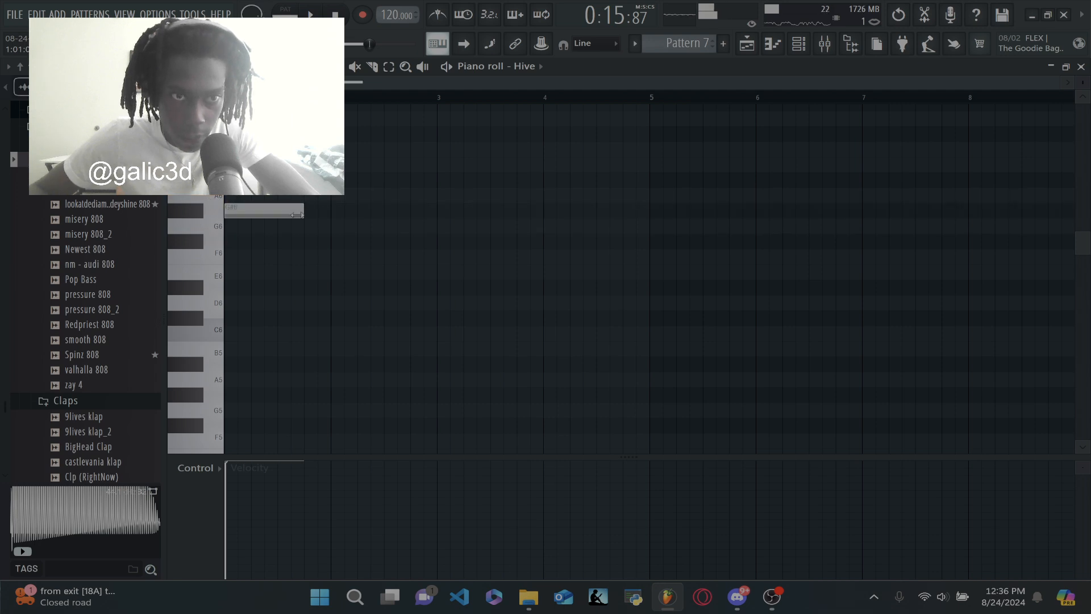
Reopen the Hive synth and load its "City Streets Keys 2" preset
{"action": "left_click", "coordinate": [824, 43]}
{"action": "left_click", "coordinate": [798, 44]}
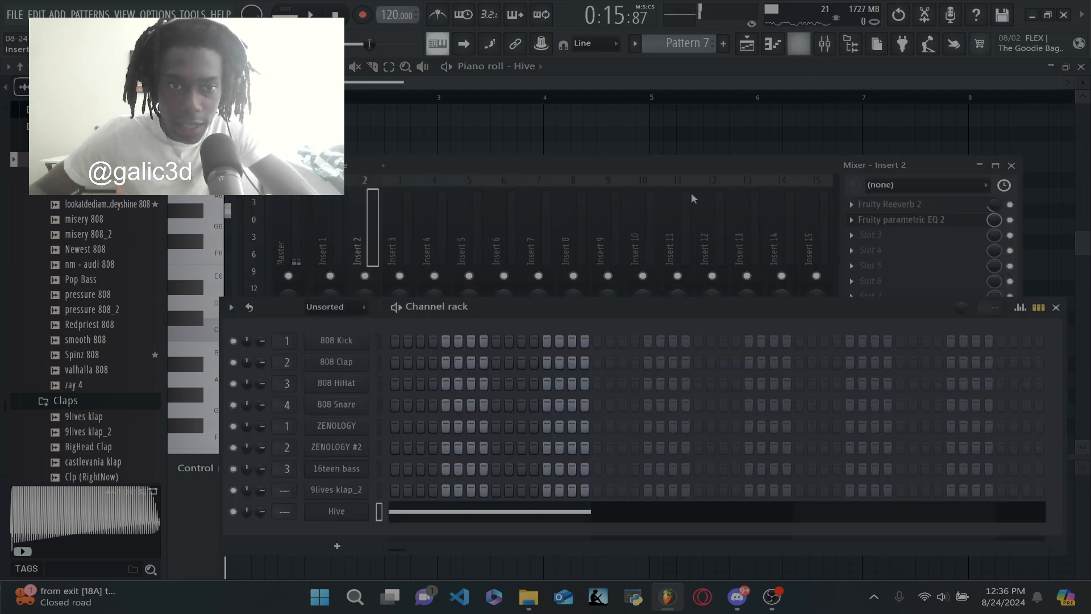
{"action": "left_click", "coordinate": [340, 510]}
{"action": "left_click", "coordinate": [423, 147]}
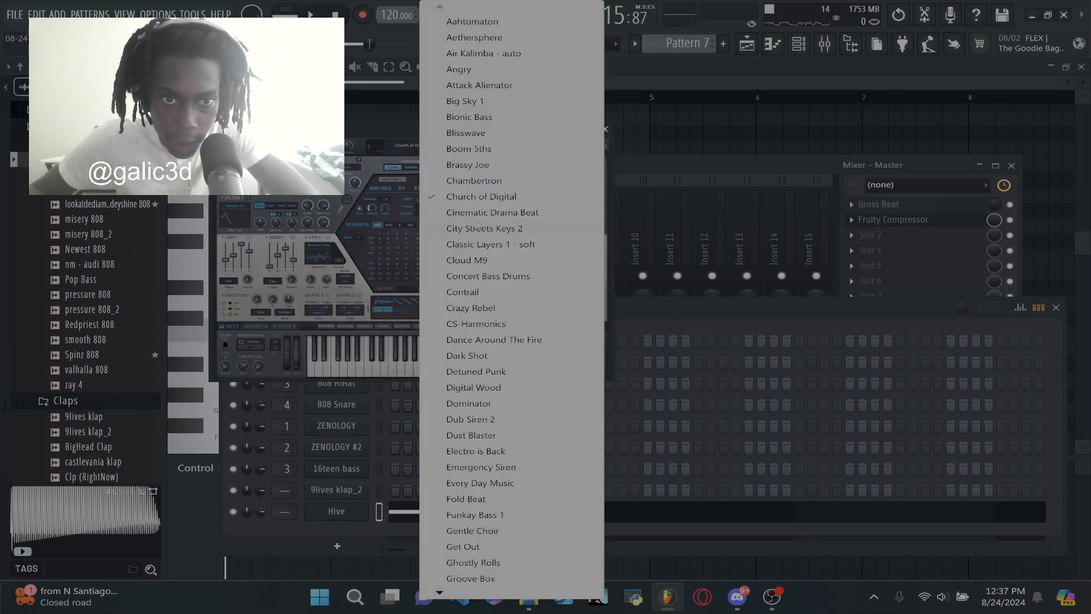
{"action": "left_click", "coordinate": [480, 228]}
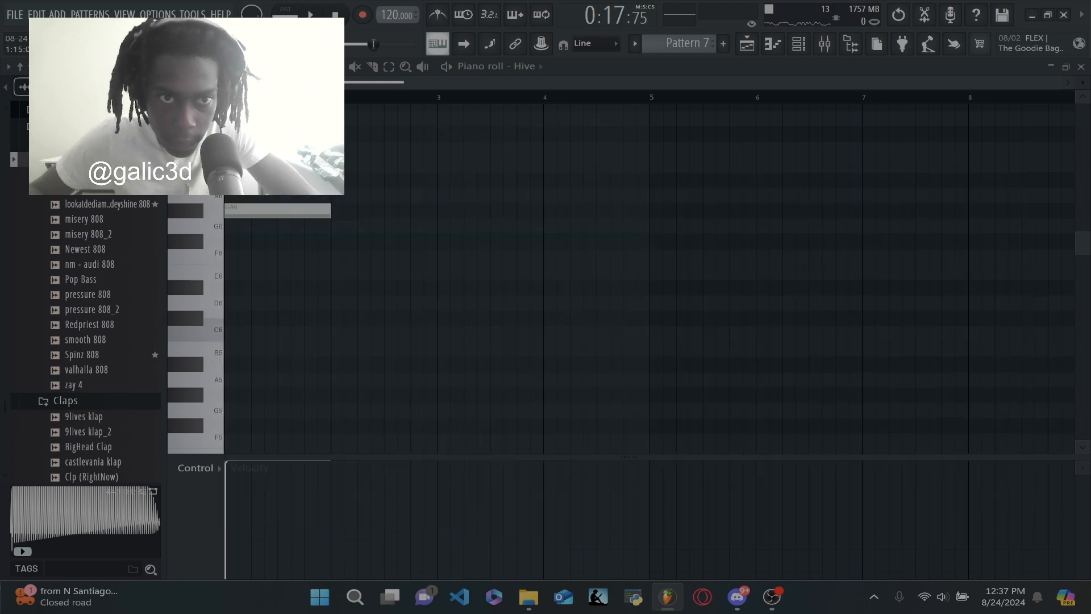
Reopen Hive, switch on its arpeggiator and change the sound to the "Chambertron" preset
{"action": "left_click", "coordinate": [358, 84]}
{"action": "left_click", "coordinate": [798, 44]}
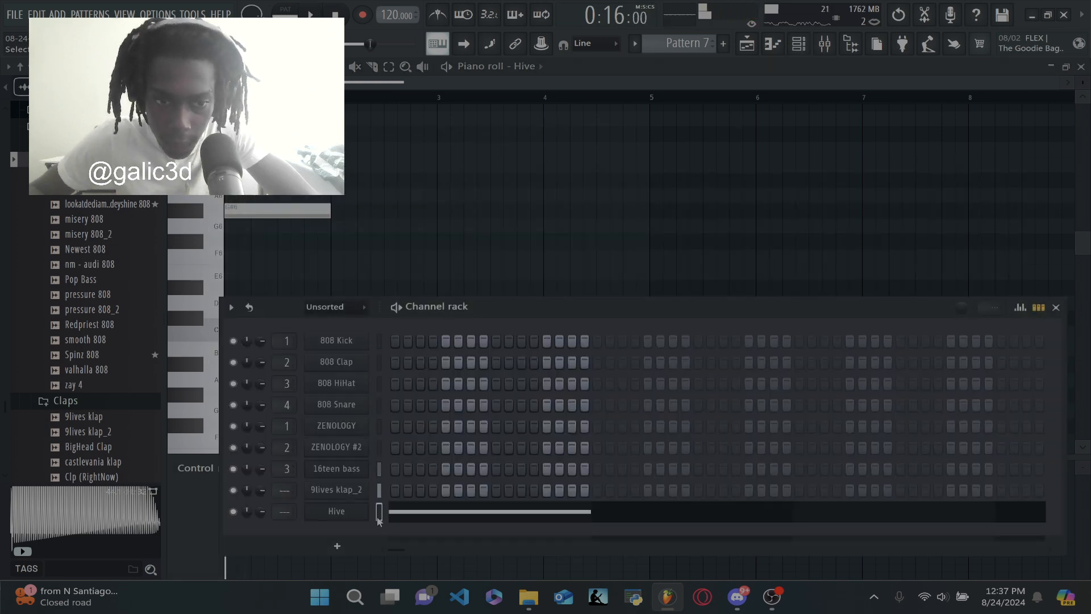
{"action": "left_click", "coordinate": [352, 511]}
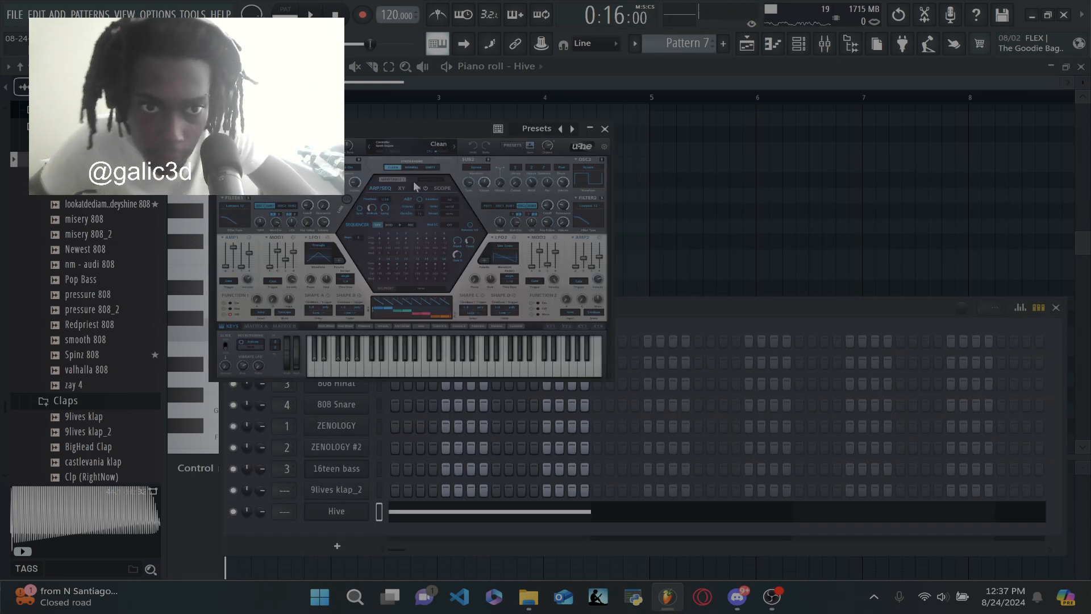
{"action": "left_click", "coordinate": [420, 198]}
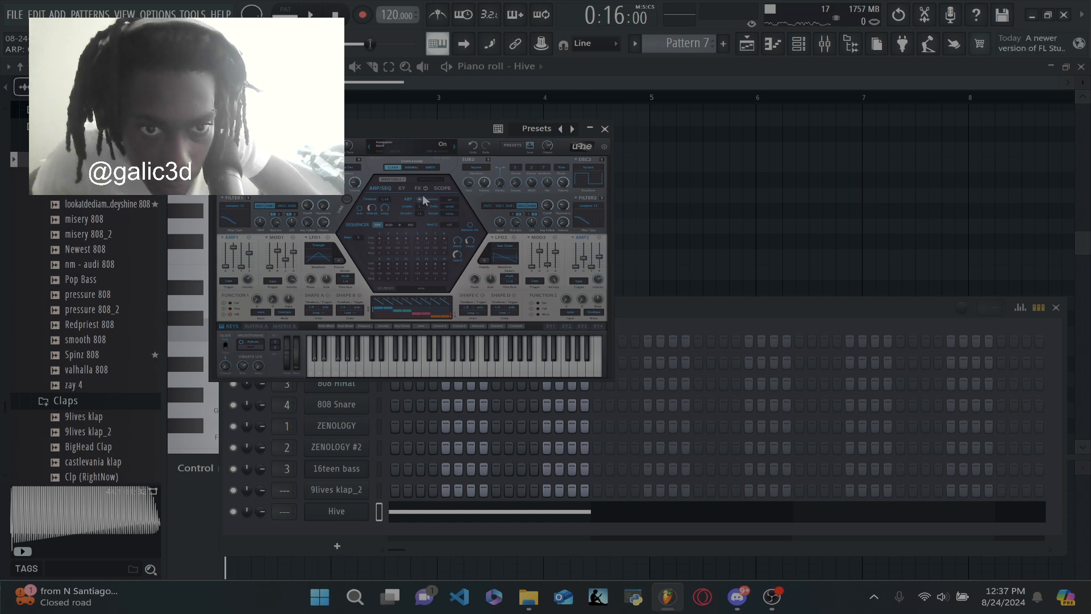
{"action": "left_click", "coordinate": [429, 153]}
{"action": "left_click", "coordinate": [504, 189]}
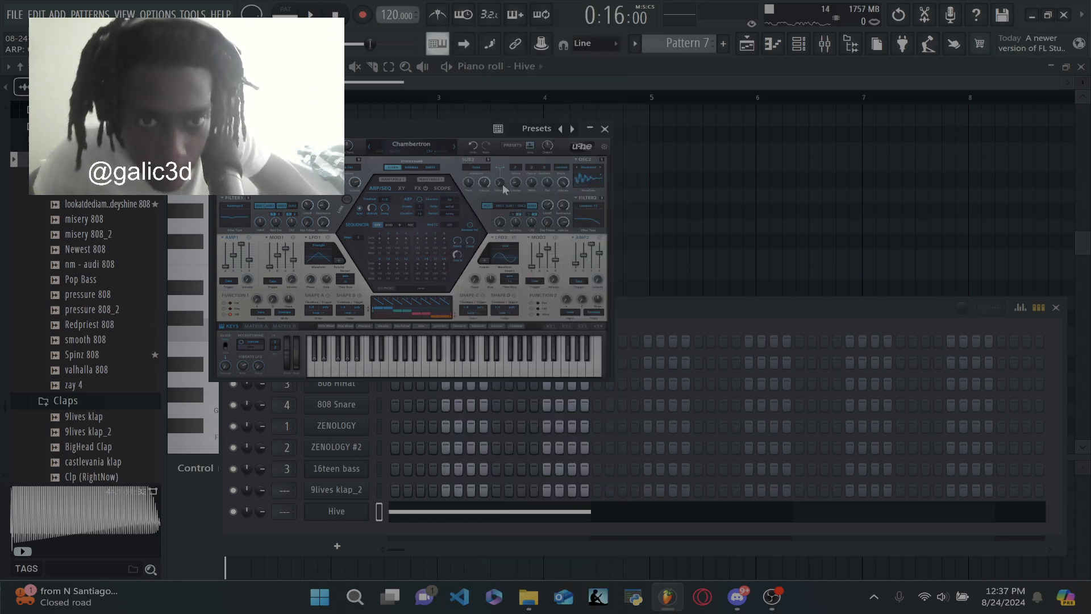
Place a G6 note lasting all of bar 1 in the Hive piano roll and reopen the synth
{"action": "key", "text": "F7"}
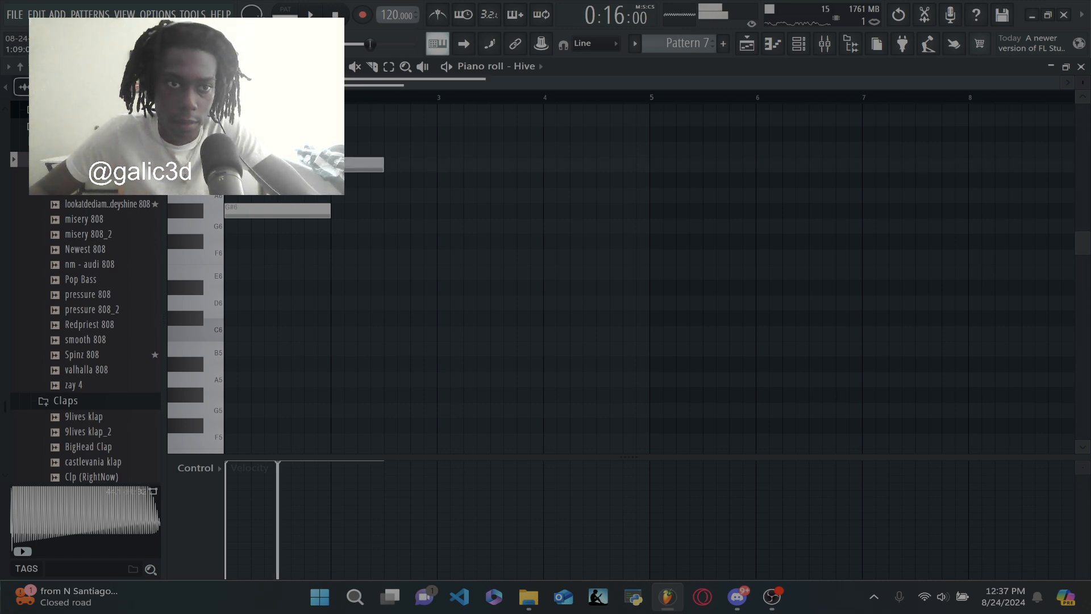
{"action": "left_click_drag", "start_coordinate": [226, 211], "coordinate": [218, 229]}
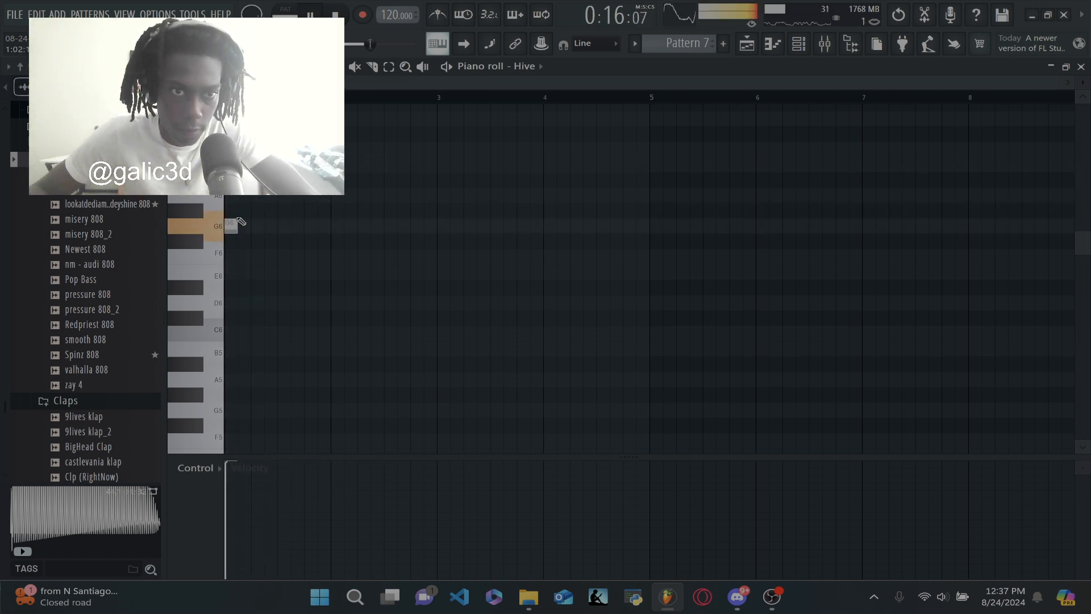
{"action": "scroll", "coordinate": [250, 242], "scroll_direction": "up", "scroll_amount": 2}
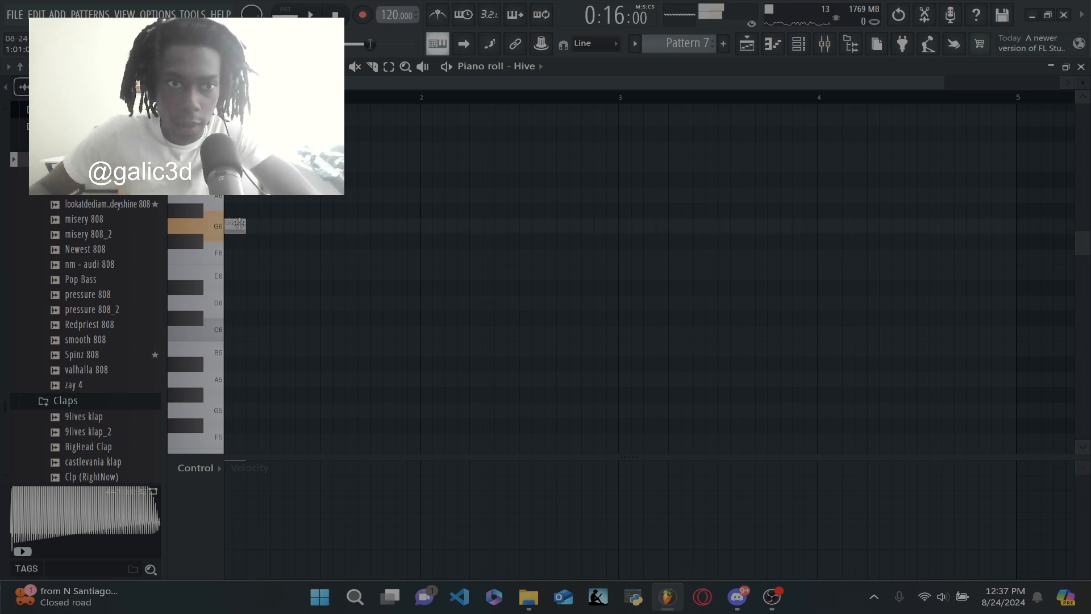
{"action": "left_click_drag", "start_coordinate": [238, 223], "coordinate": [407, 239]}
{"action": "key", "text": "ctrl+z"}
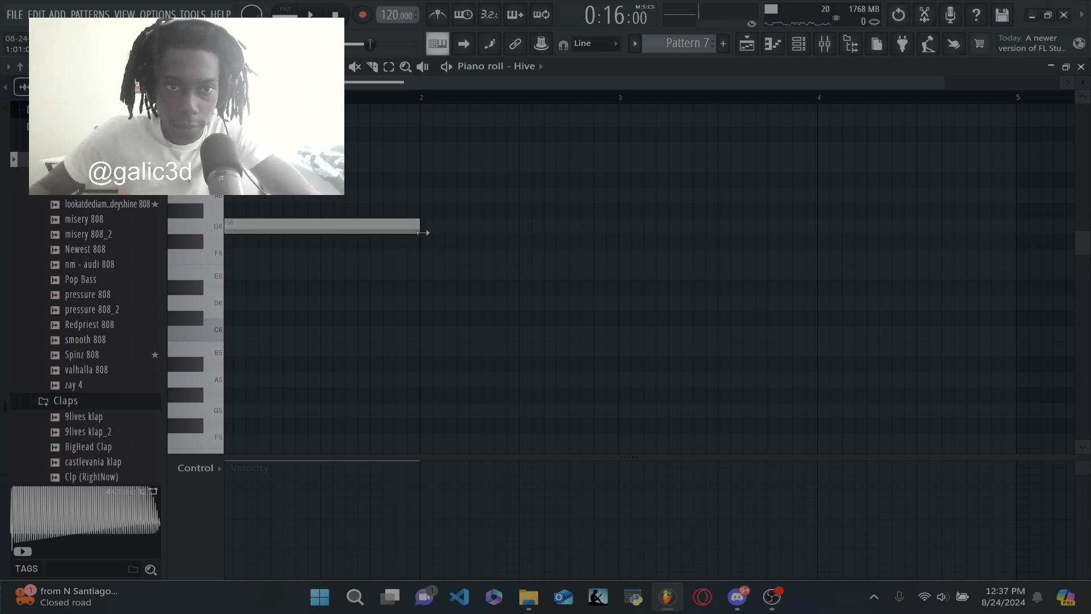
{"action": "left_click", "coordinate": [799, 44]}
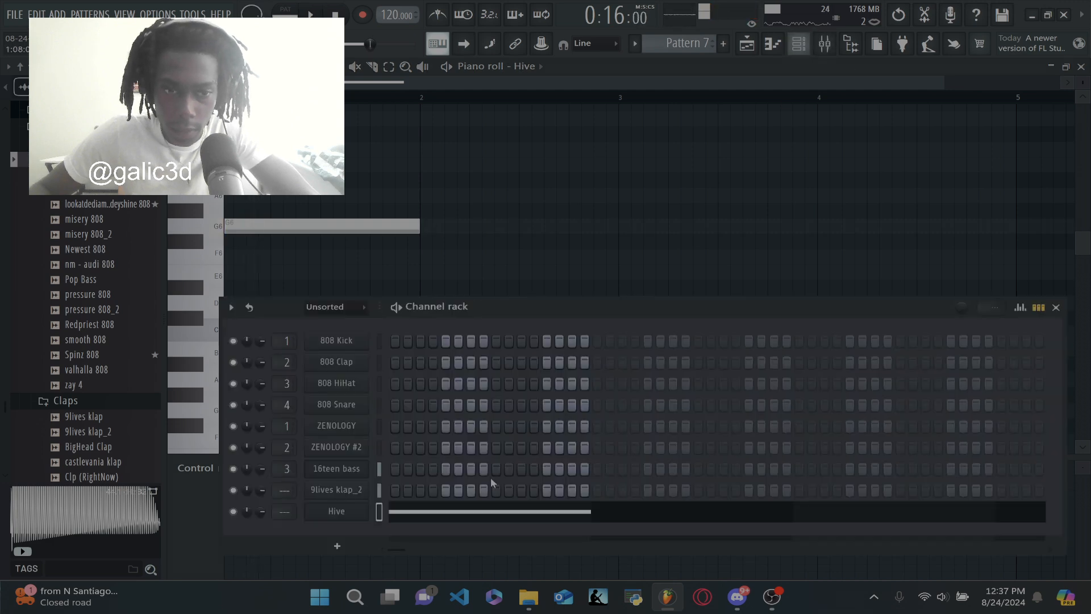
{"action": "left_click", "coordinate": [353, 516]}
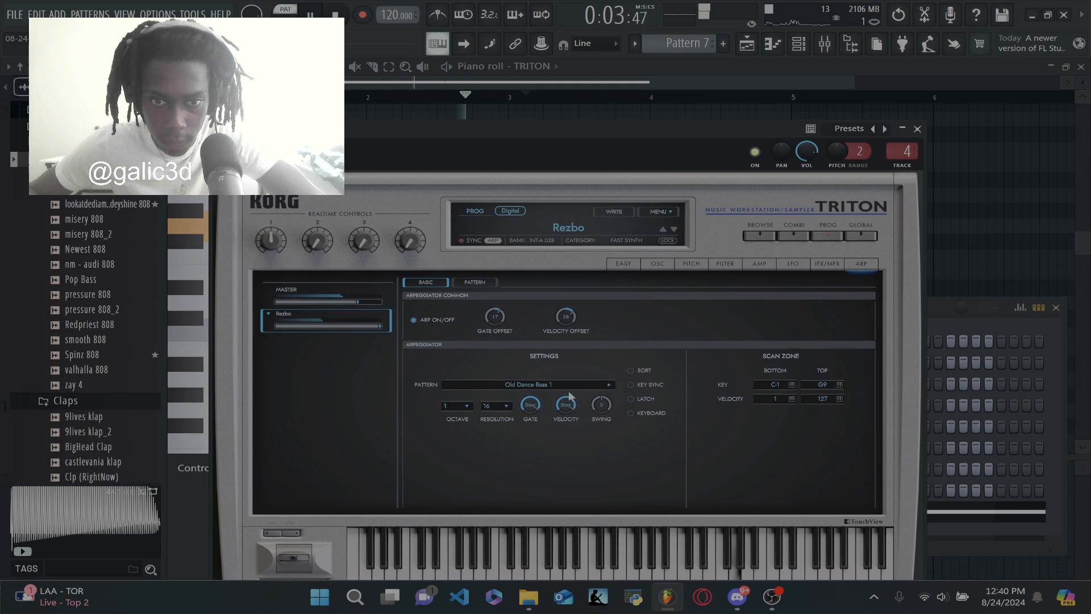
Browse the arpeggiator patterns available for the TRITON's Rezbo program
{"action": "left_click", "coordinate": [569, 390]}
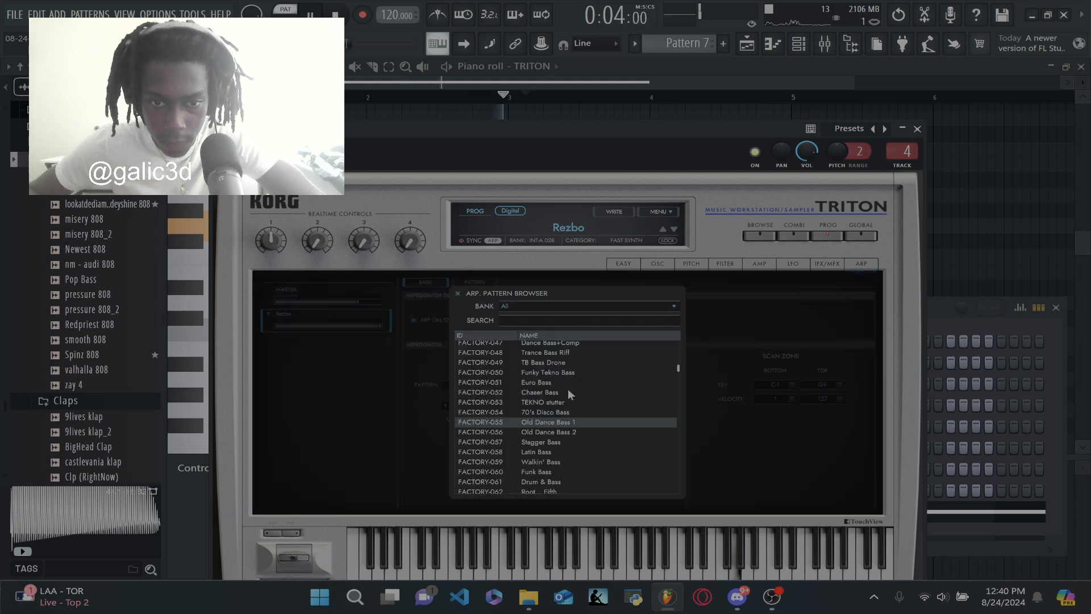
{"action": "scroll", "coordinate": [567, 410], "scroll_direction": "down", "scroll_amount": 2}
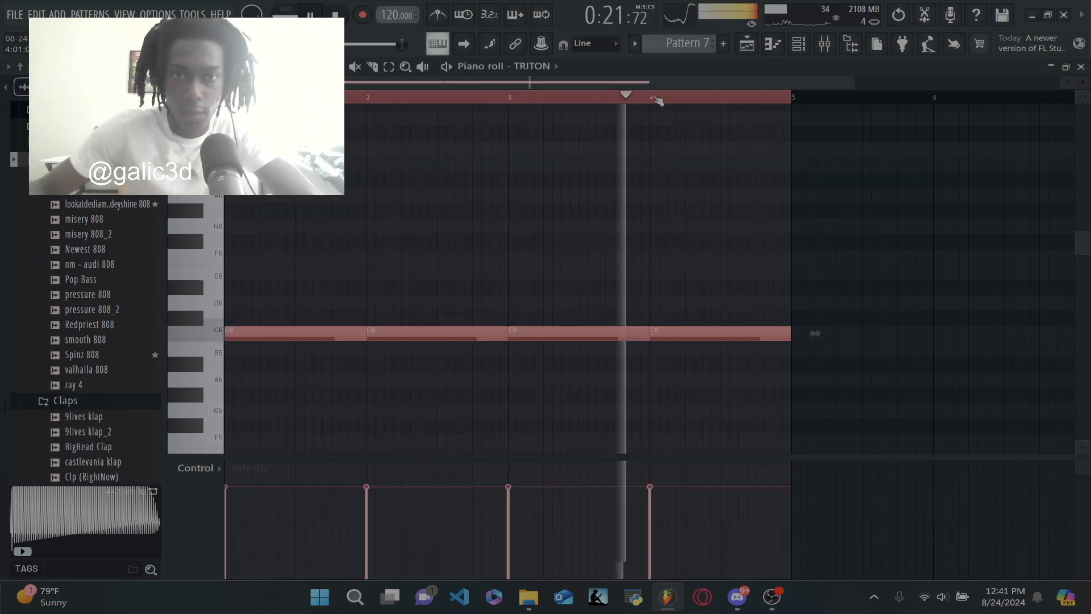
Transpose the four TRITON C6 notes up an octave to C7 and play the result
{"action": "key", "text": "space"}
{"action": "key", "text": "space"}
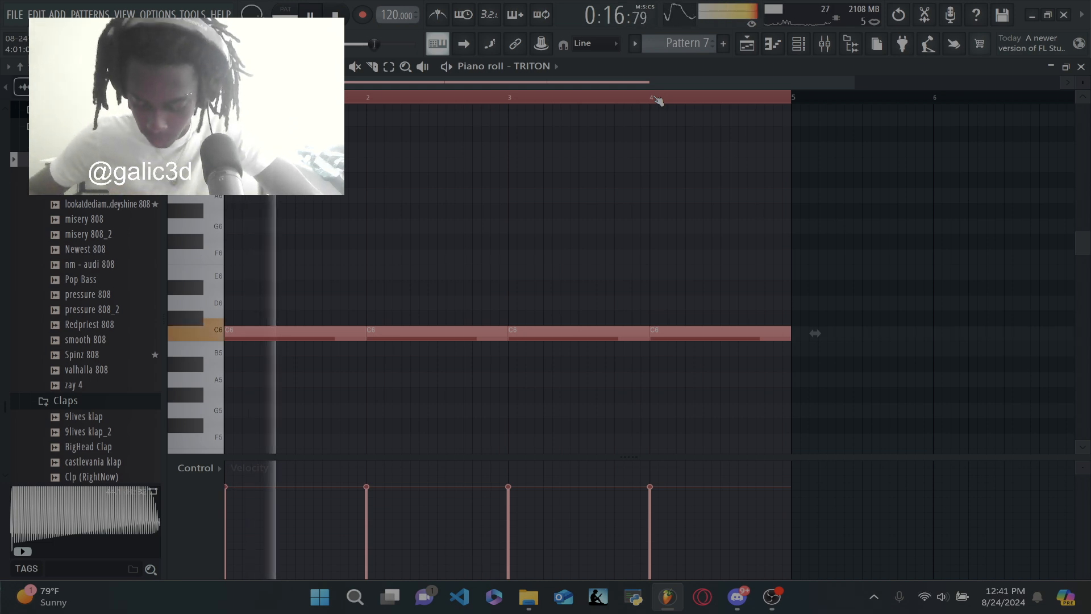
{"action": "key", "text": "space"}
{"action": "key", "text": "ctrl+Up"}
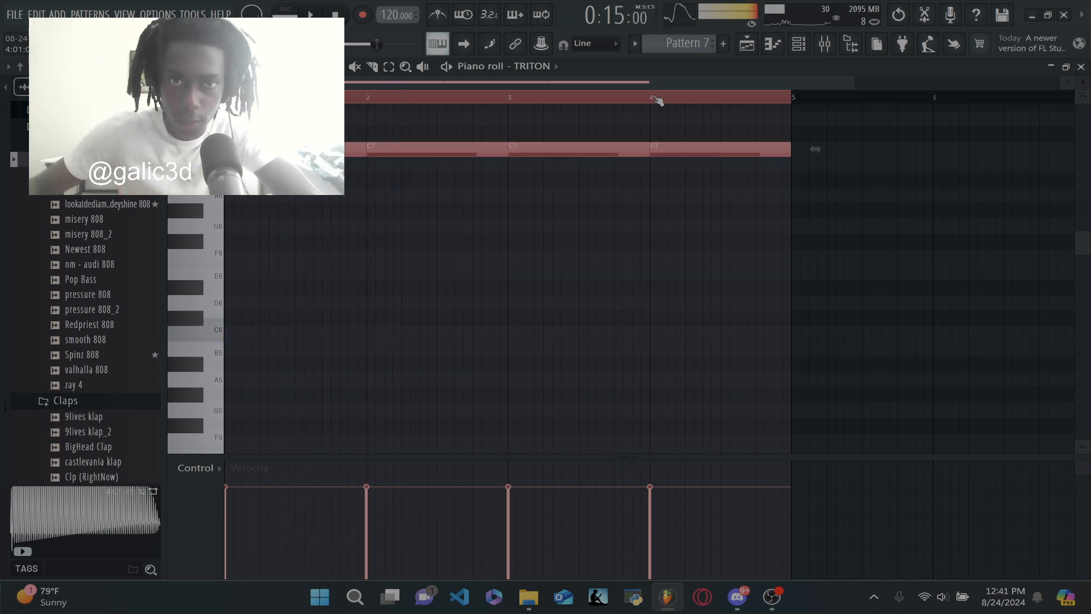
{"action": "left_click", "coordinate": [713, 268]}
{"action": "key", "text": "space"}
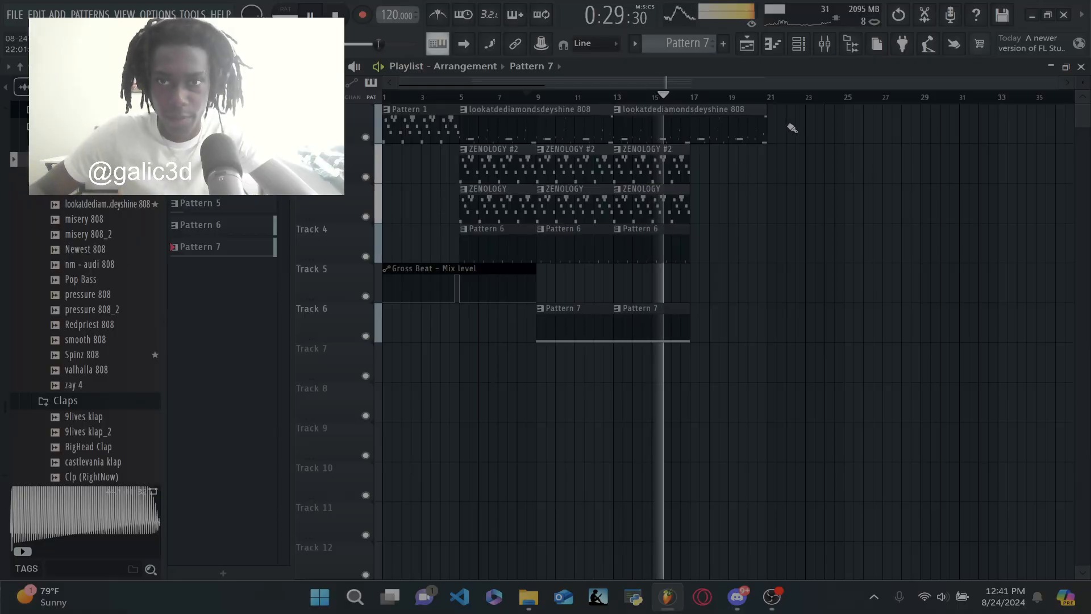
Shorten the last lookatdediamondsdeyshine 808 clip on Track 1 to end at bar 17
{"action": "left_click_drag", "start_coordinate": [764, 112], "coordinate": [699, 114]}
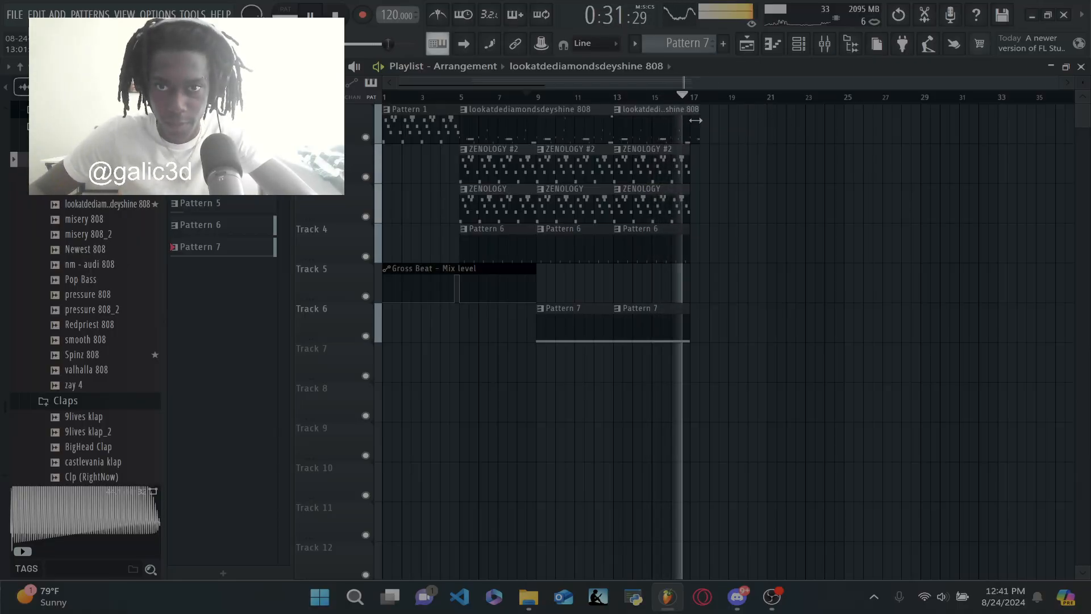
{"action": "left_click", "coordinate": [701, 117]}
{"action": "right_click", "coordinate": [700, 119]}
Duplicate the 808, ZENOLOGY #2, ZENOLOGY and Pattern 6 clips from bars 13–16 to bar 17
{"action": "left_click_drag", "start_coordinate": [653, 145], "coordinate": [705, 226]}
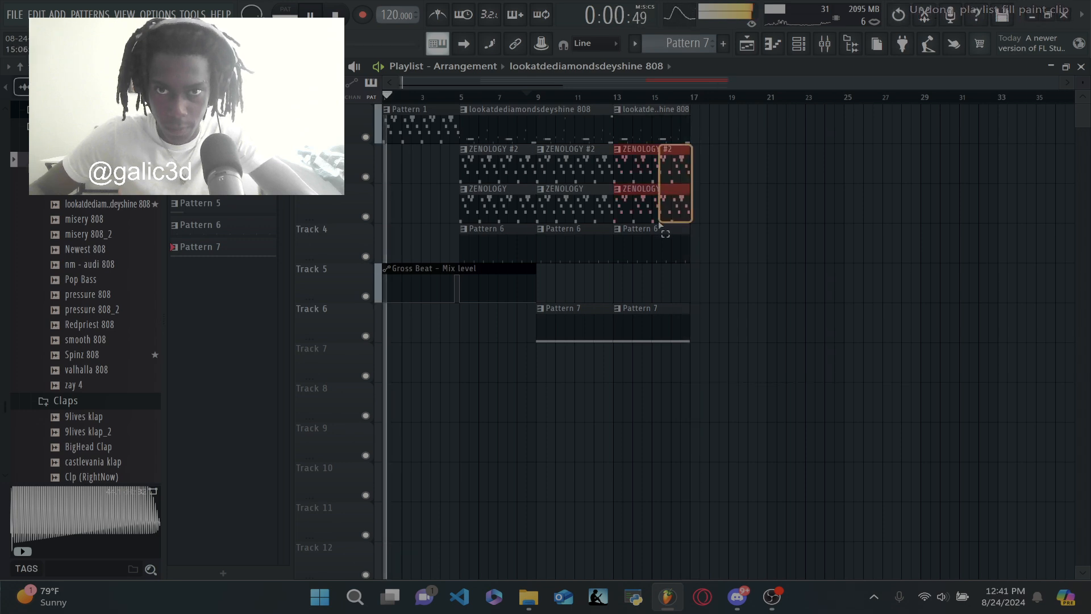
{"action": "key", "text": "ctrl+b"}
{"action": "left_click_drag", "start_coordinate": [702, 105], "coordinate": [653, 233]}
{"action": "key", "text": "ctrl+b"}
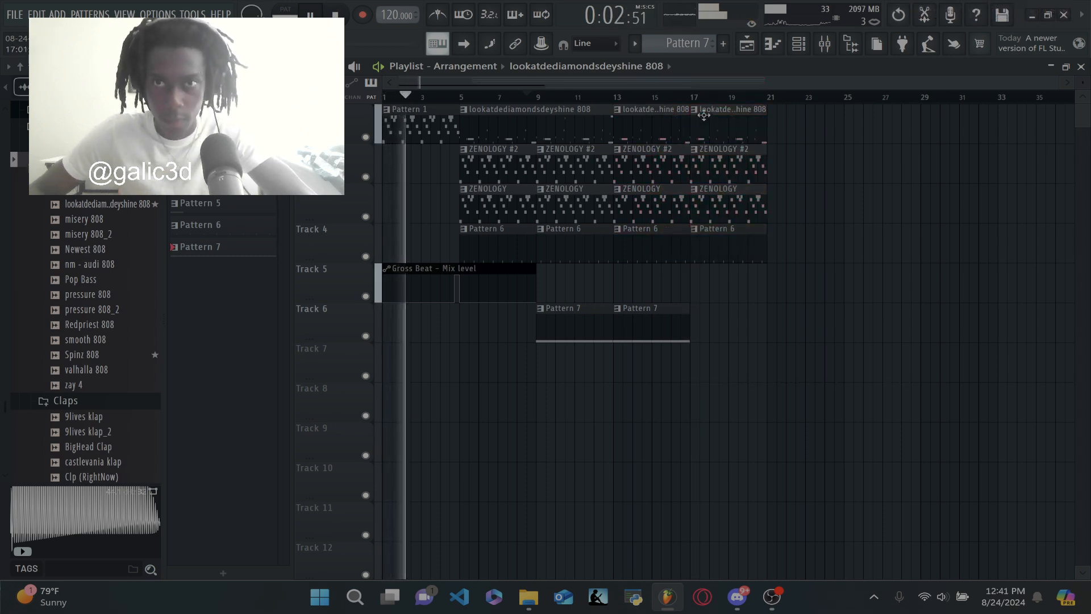
Play from bar 17 and try the section without the copied 808 and ZENOLOGY #2 clips
{"action": "left_click", "coordinate": [701, 97]}
{"action": "right_click", "coordinate": [750, 133]}
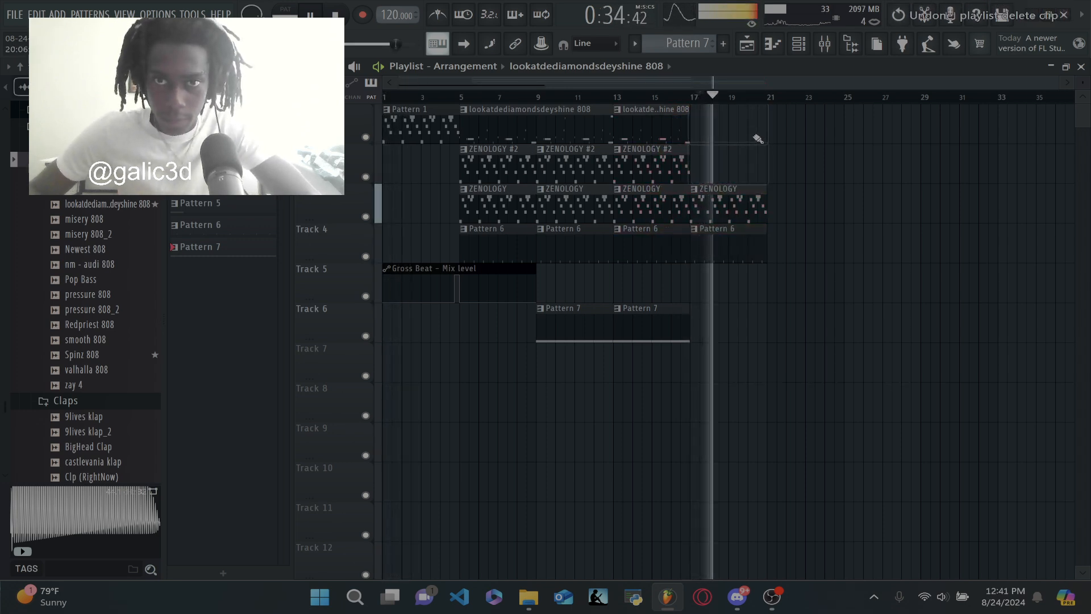
{"action": "key", "text": "space"}
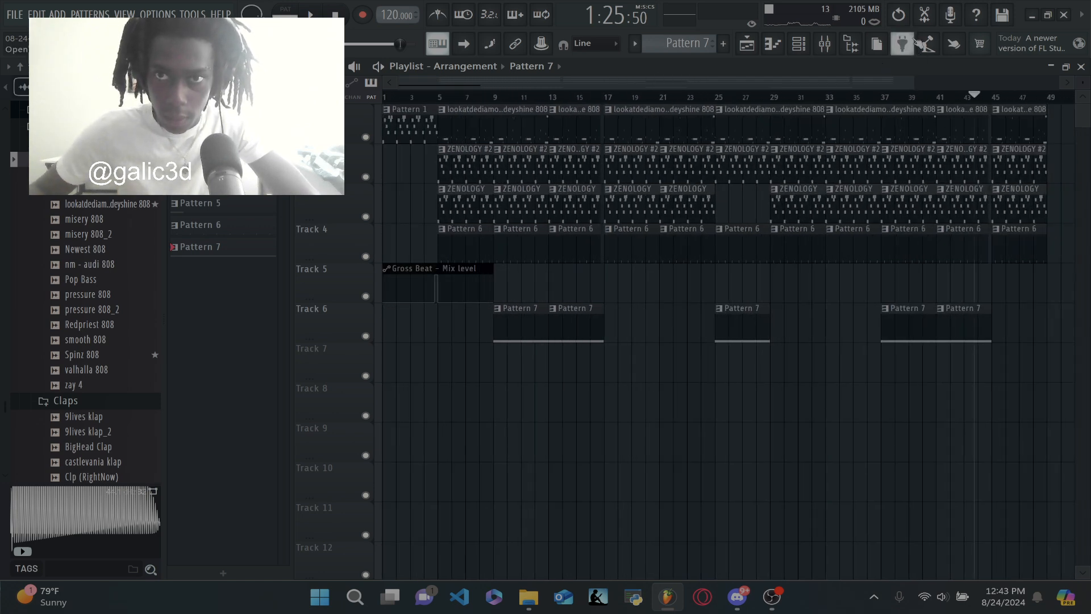
Add Fruity Parametric EQ 2 to Master slot 3 with the "30Hz + 18kHz cut" preset and raise its low cut to about 274 Hz
{"action": "left_click", "coordinate": [825, 46]}
{"action": "left_click", "coordinate": [291, 206]}
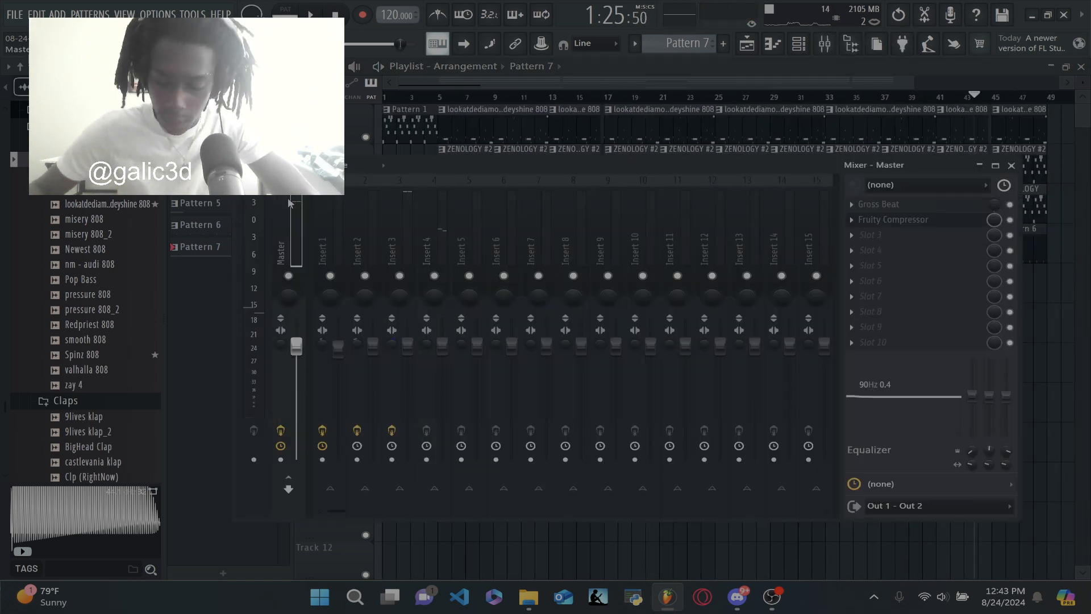
{"action": "left_click", "coordinate": [918, 237]}
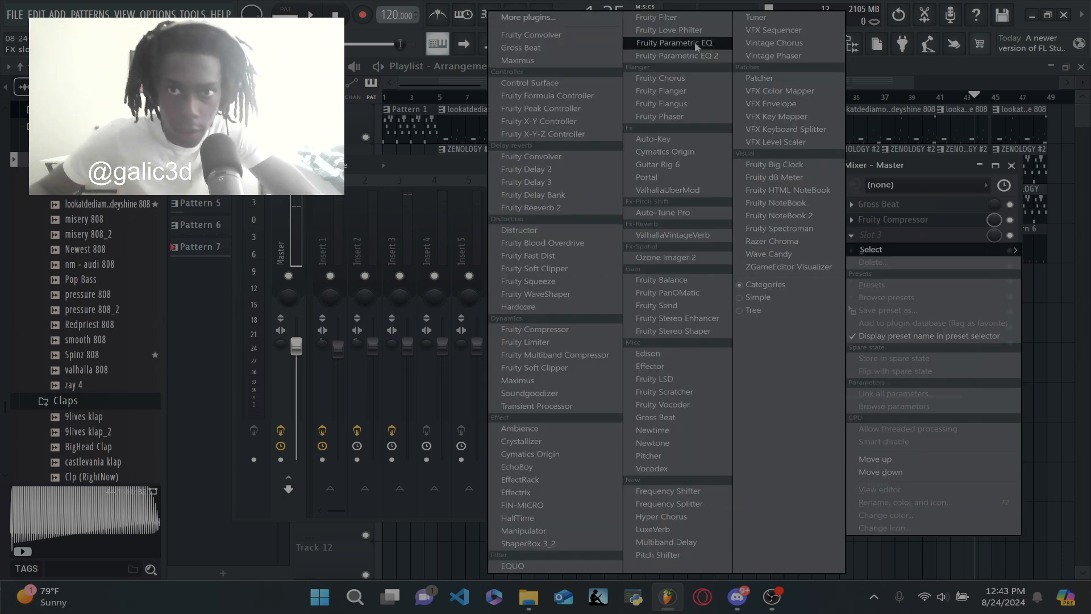
{"action": "left_click", "coordinate": [676, 43]}
{"action": "left_click", "coordinate": [752, 167]}
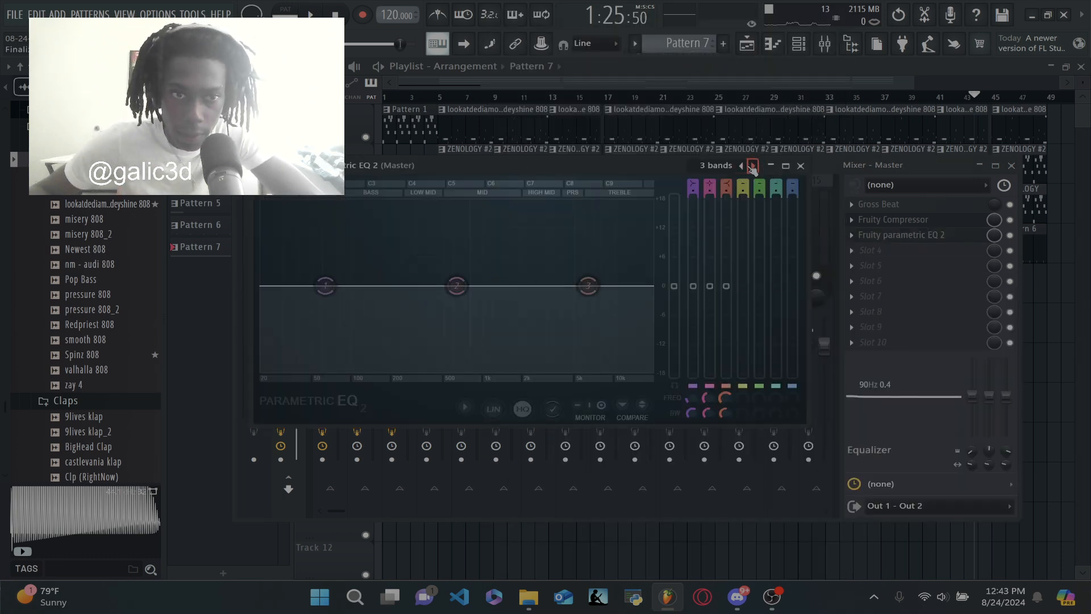
{"action": "left_click_drag", "start_coordinate": [301, 285], "coordinate": [413, 292]}
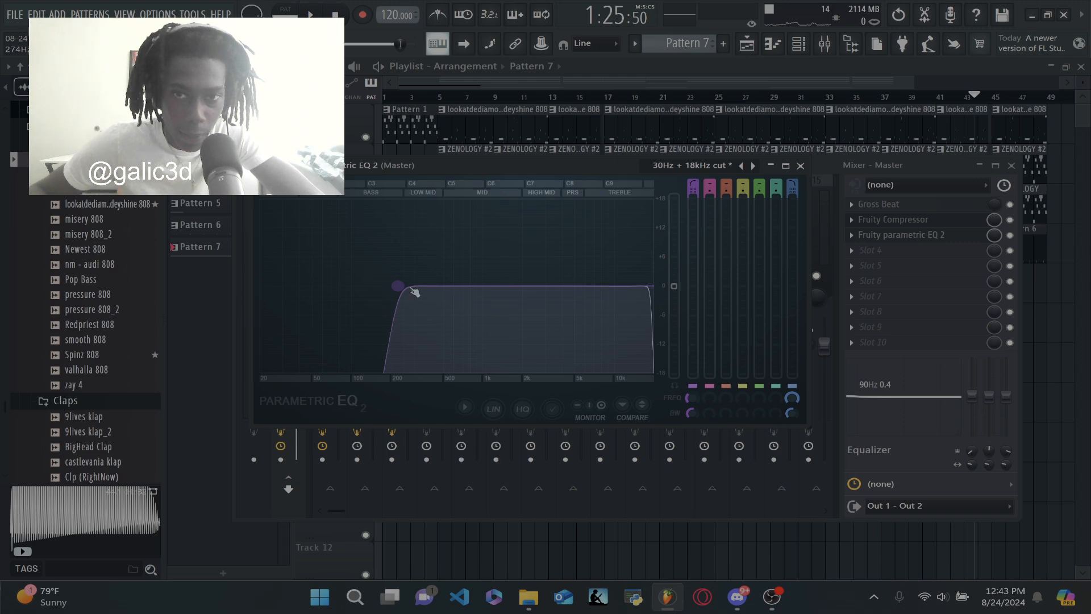
Create an automation clip for the Master EQ's mix level and fit it on Track 7 from bar 1 to about bar 18
{"action": "right_click", "coordinate": [1009, 238]}
{"action": "left_click", "coordinate": [989, 333]}
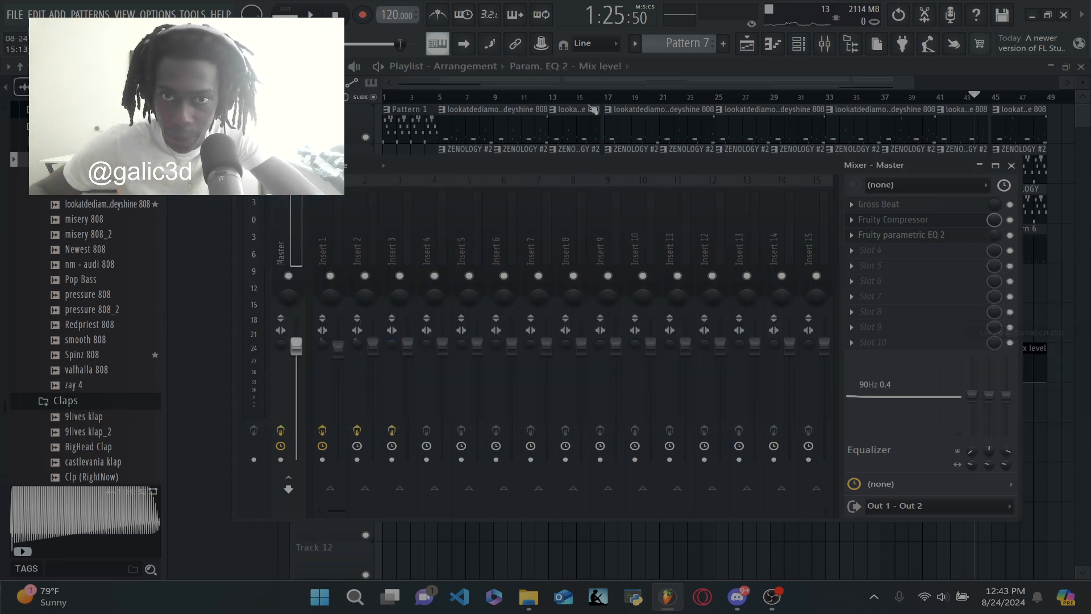
{"action": "key", "text": "space"}
{"action": "key", "text": "space"}
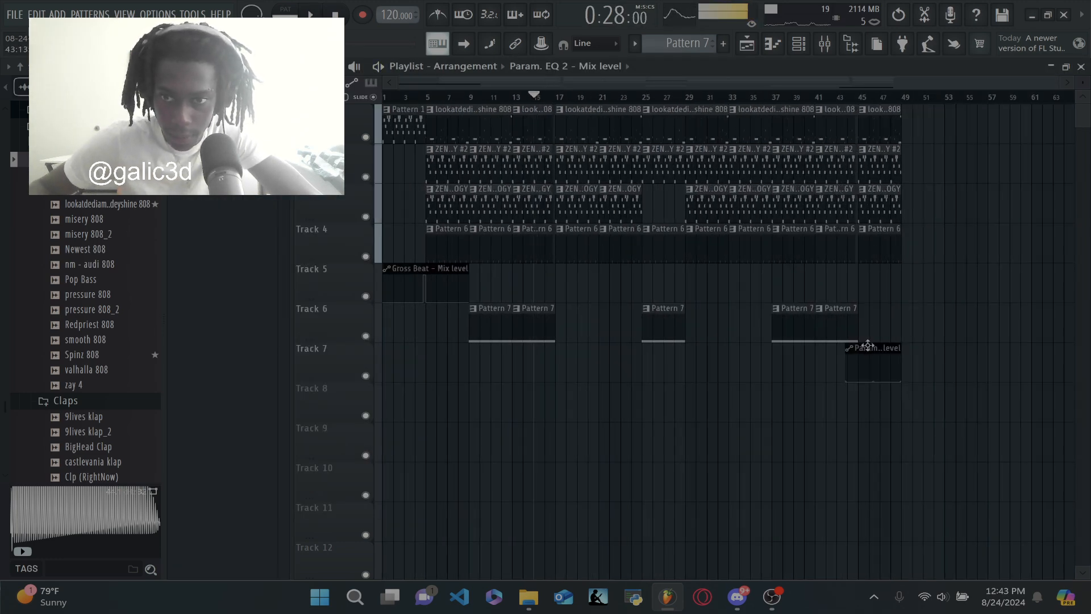
{"action": "left_click_drag", "start_coordinate": [899, 363], "coordinate": [298, 336]}
{"action": "left_click_drag", "start_coordinate": [438, 346], "coordinate": [568, 348]}
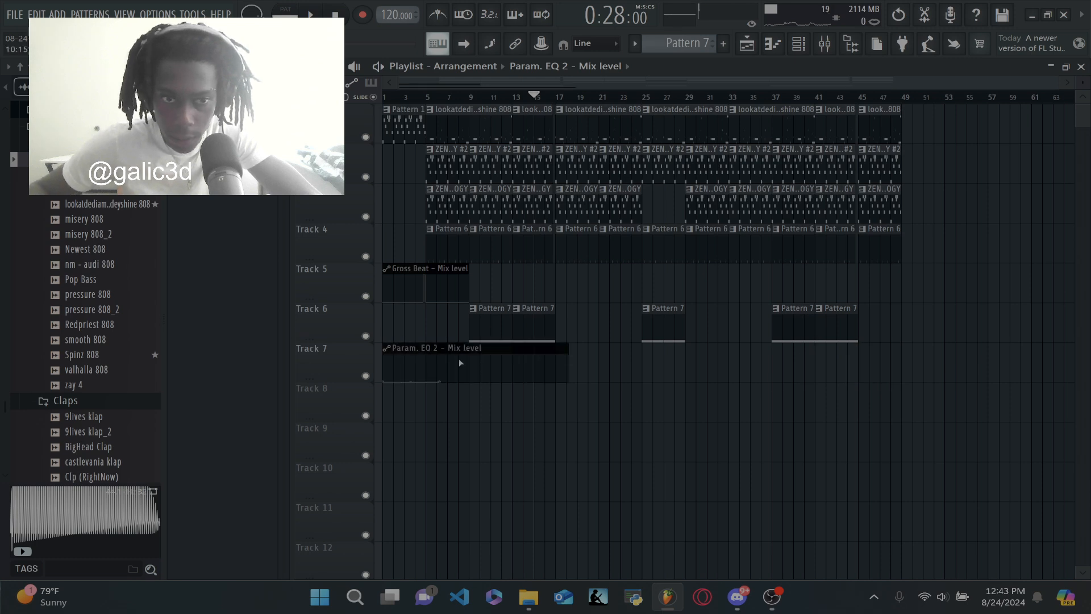
Accept a colour for the Track 7 EQ automation clip and rename it "eq master"
{"action": "right_click", "coordinate": [394, 358]}
{"action": "left_click", "coordinate": [421, 418]}
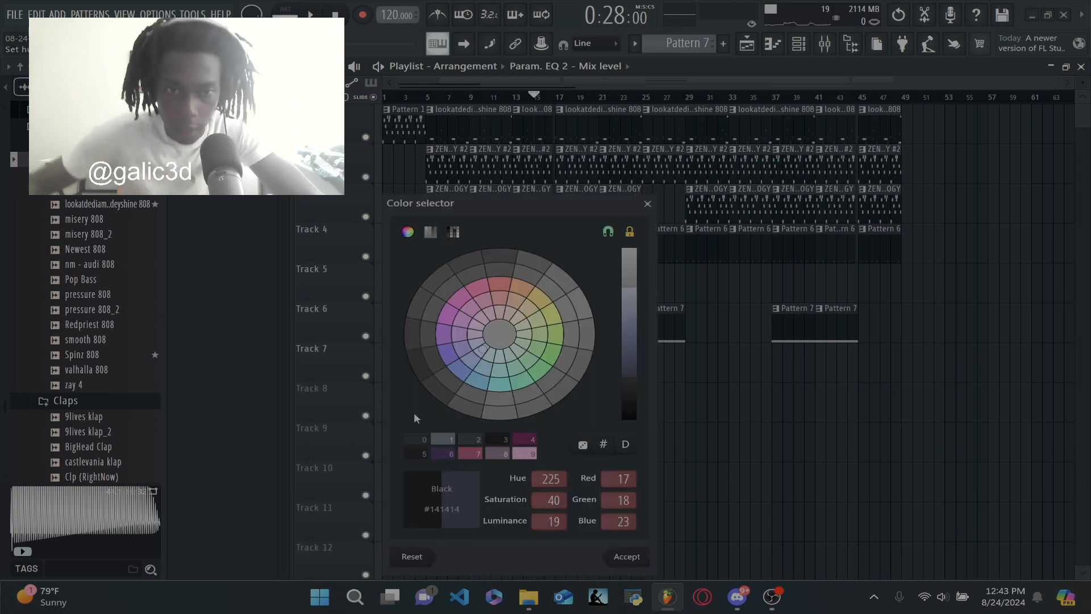
{"action": "left_click", "coordinate": [625, 557]}
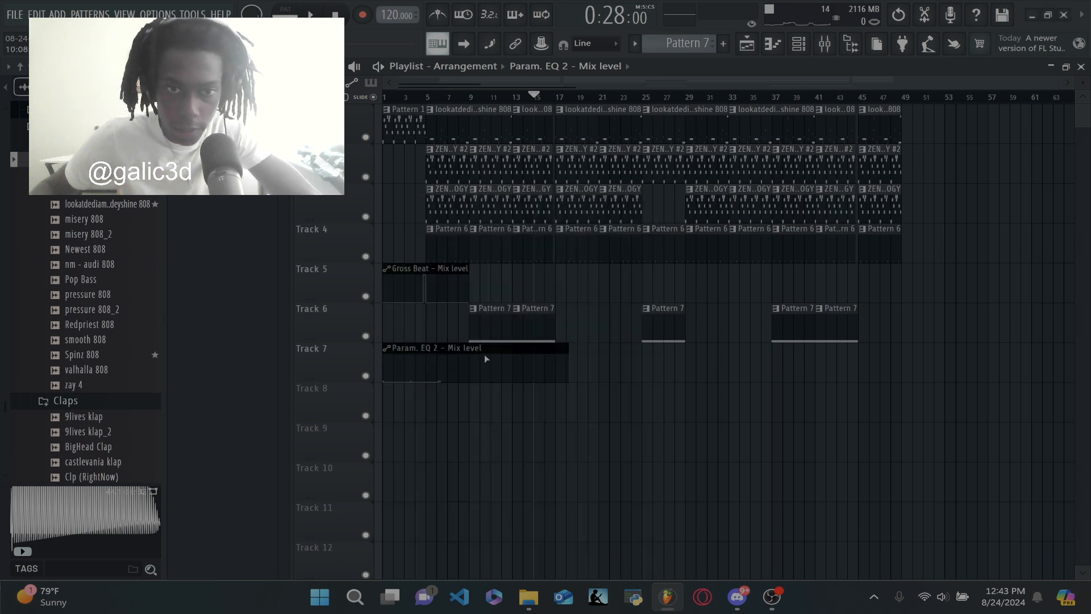
{"action": "right_click", "coordinate": [391, 356]}
{"action": "left_click", "coordinate": [407, 407]}
{"action": "type", "text": "eq"}
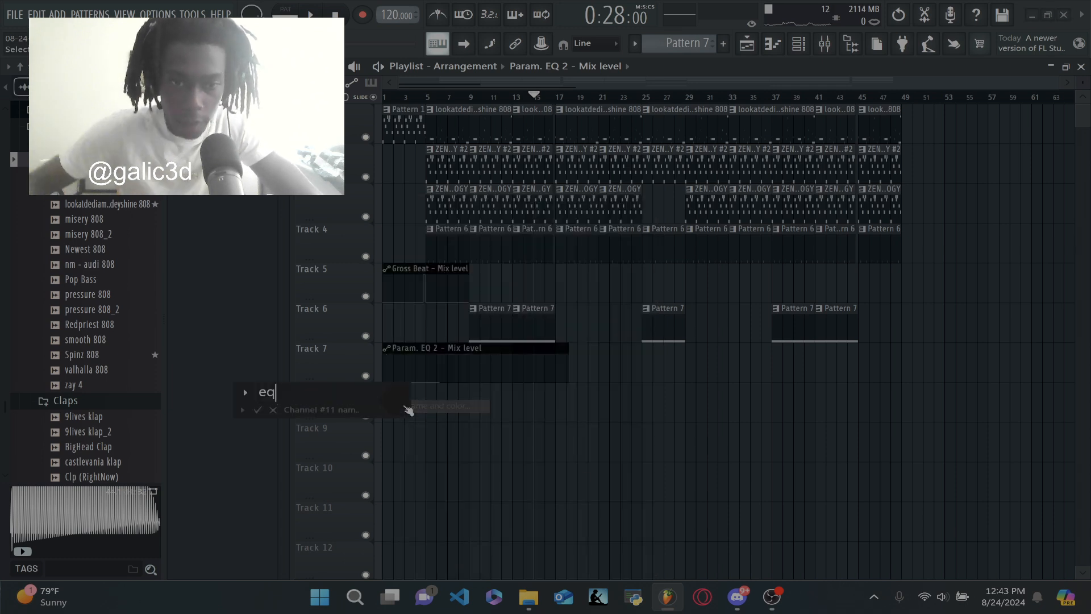
{"action": "type", "text": "master"}
{"action": "key", "text": "Return"}
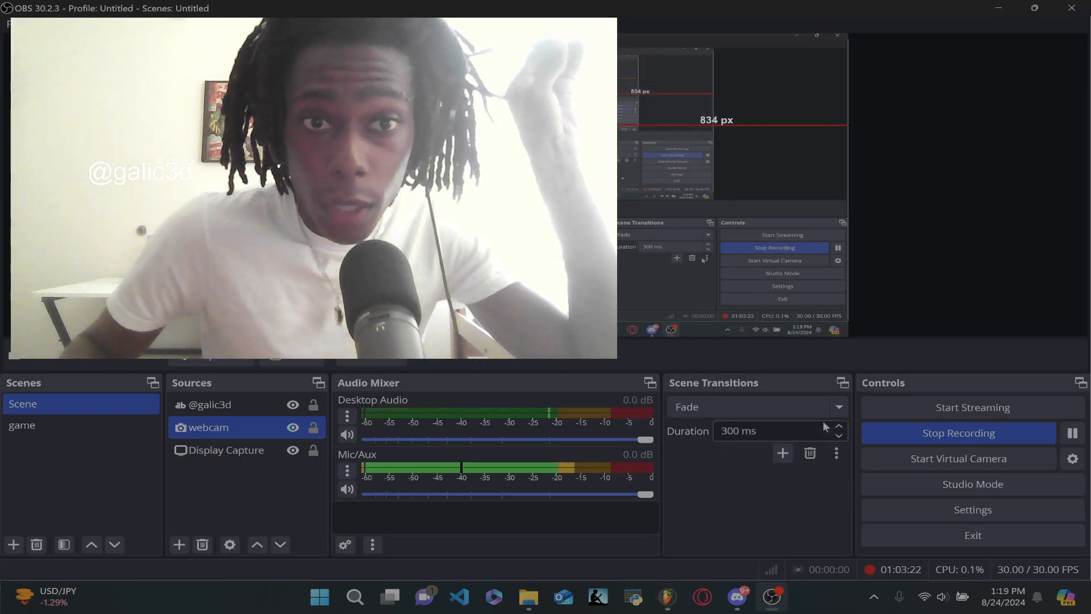
Switch to OBS, move the webcam source 206 px below the canvas's upper edge and shrink it to leave 982 px beside it
{"action": "left_click_drag", "start_coordinate": [416, 137], "coordinate": [461, 192]}
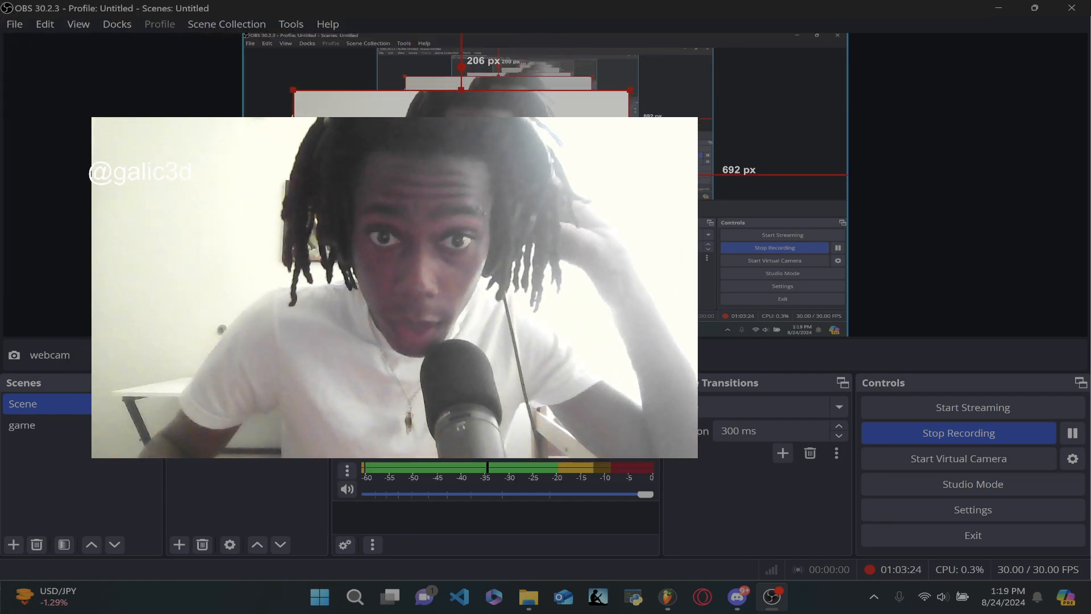
{"action": "left_click_drag", "start_coordinate": [629, 260], "coordinate": [538, 213]}
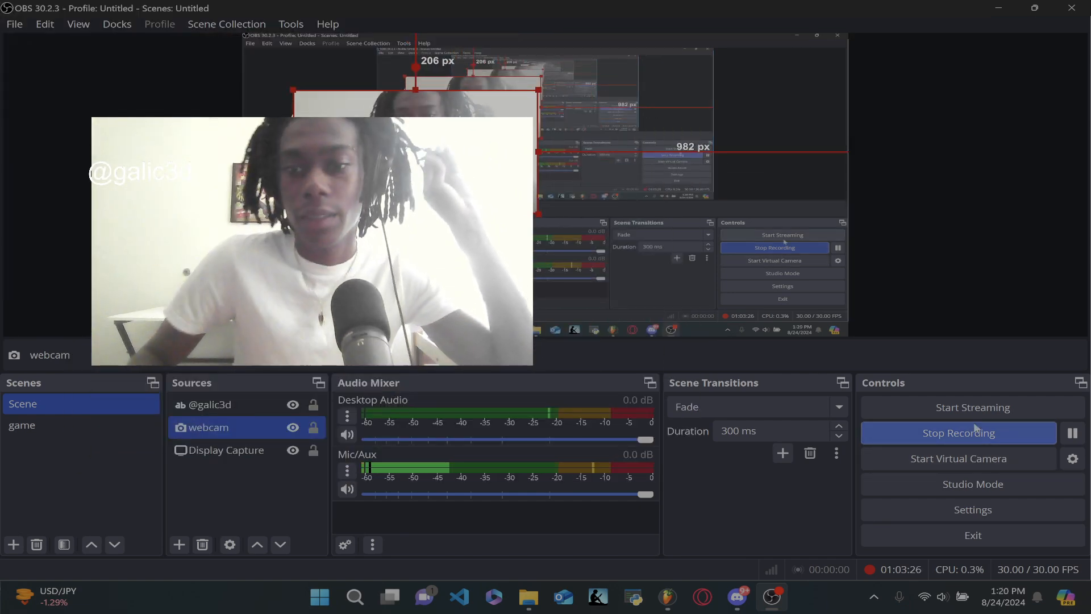